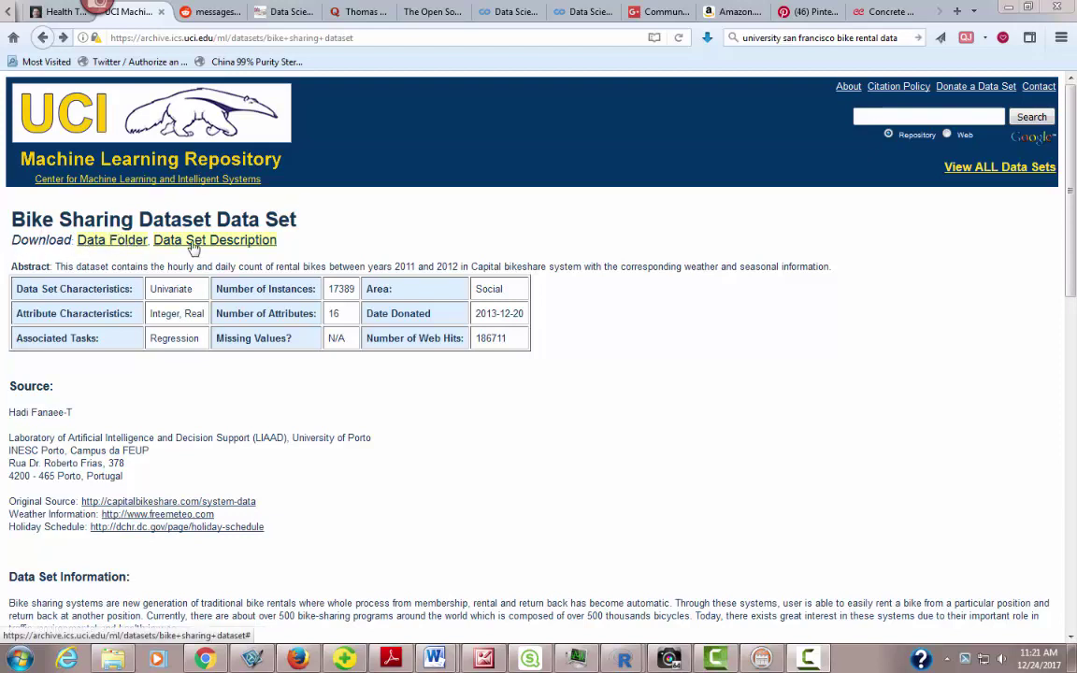
# Download Bike-Sharing-Dataset.zip from the dataset's Data Folder listing
pyautogui.click(110, 241)
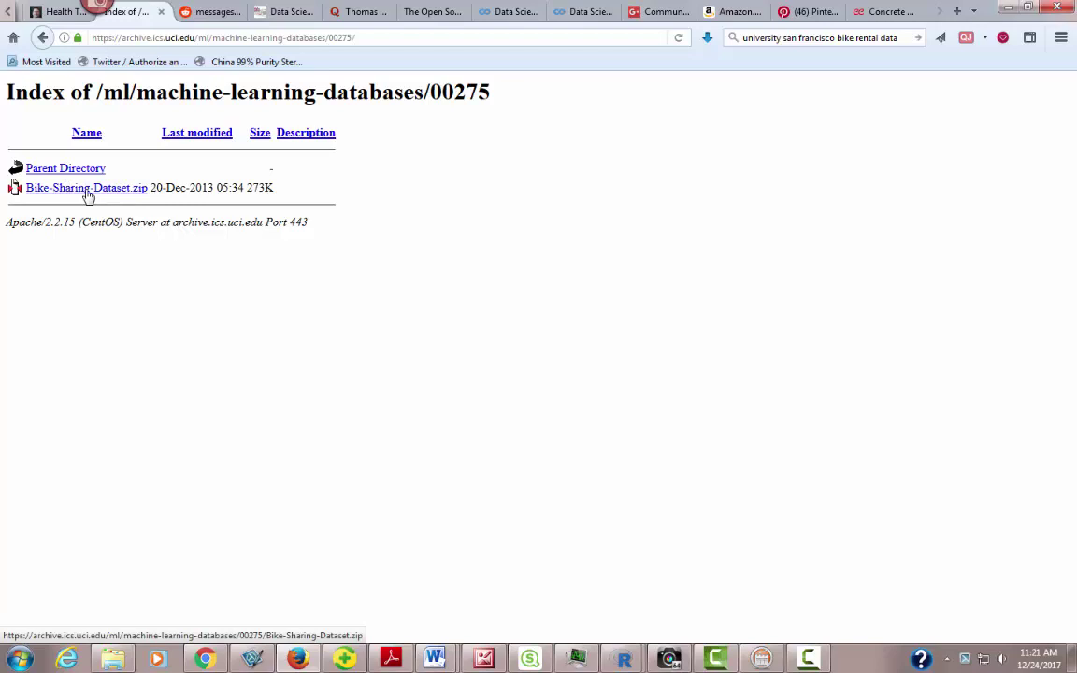
pyautogui.click(86, 191)
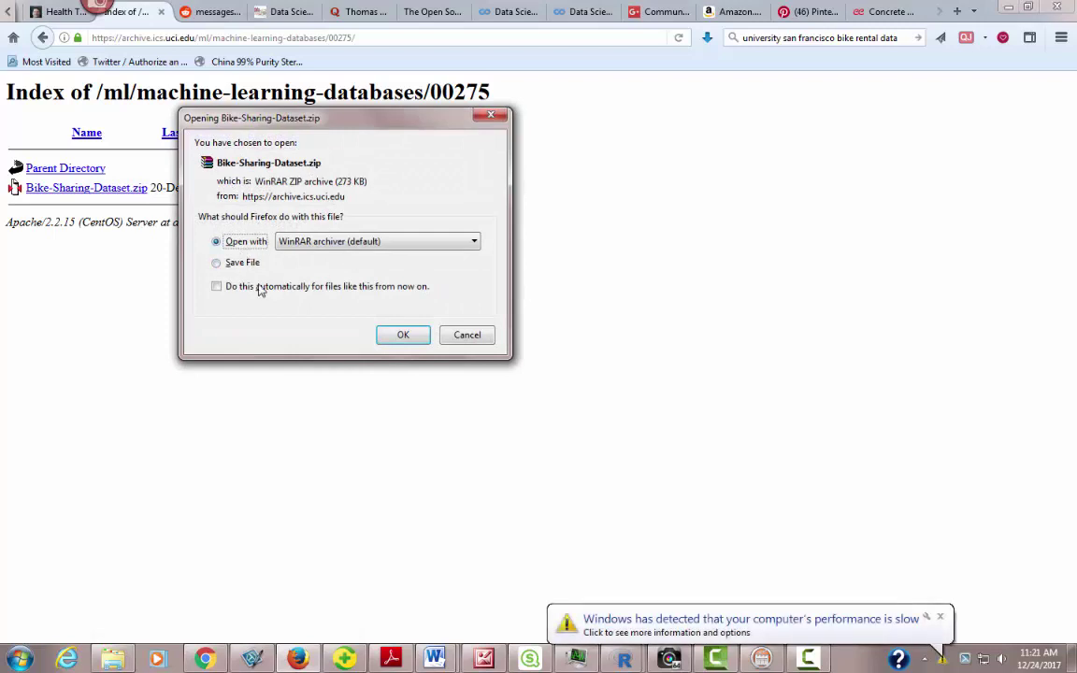
# Open the downloaded zip in WinRAR, dismiss the licence reminder, and launch day.csv in Excel
pyautogui.click(401, 337)
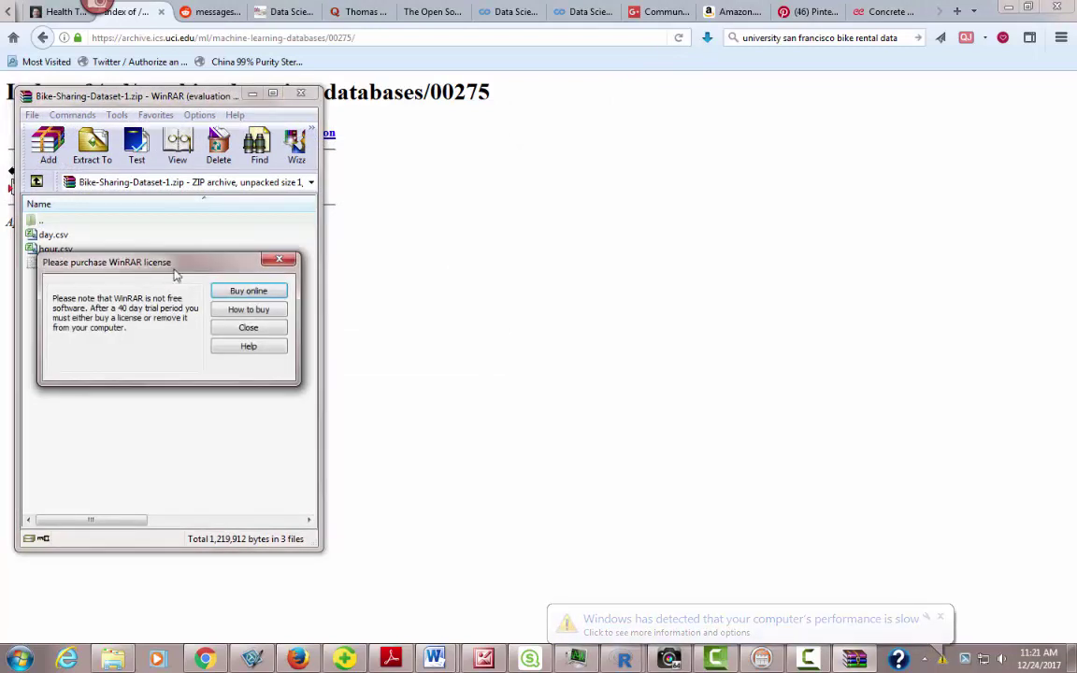
pyautogui.click(279, 259)
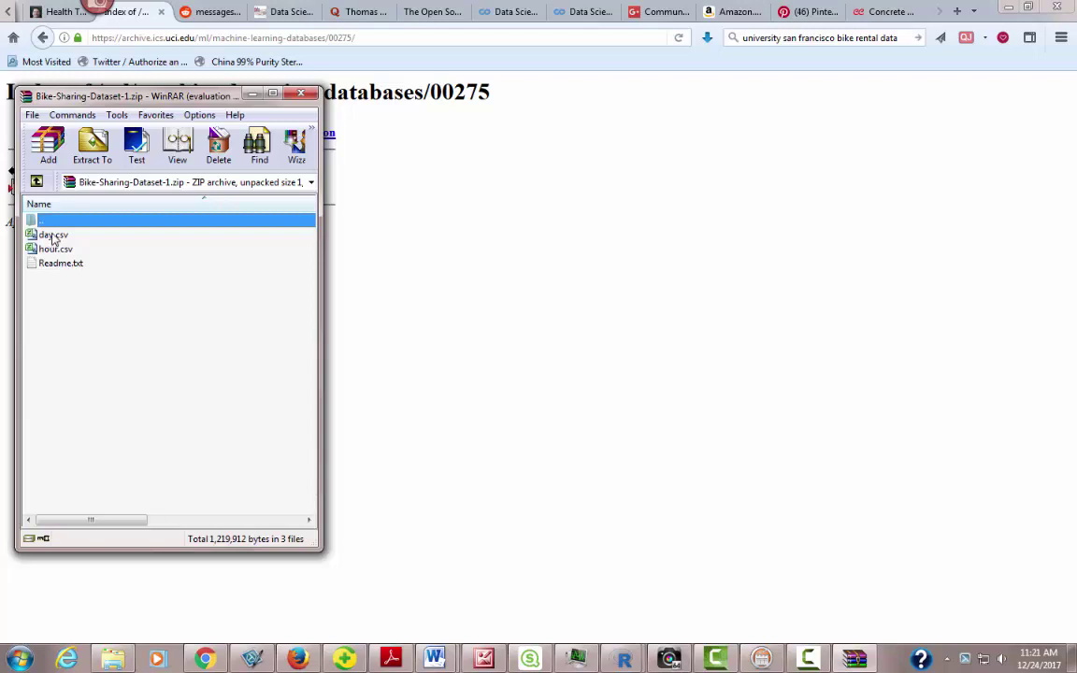
pyautogui.click(54, 240)
pyautogui.doubleClick(53, 239)
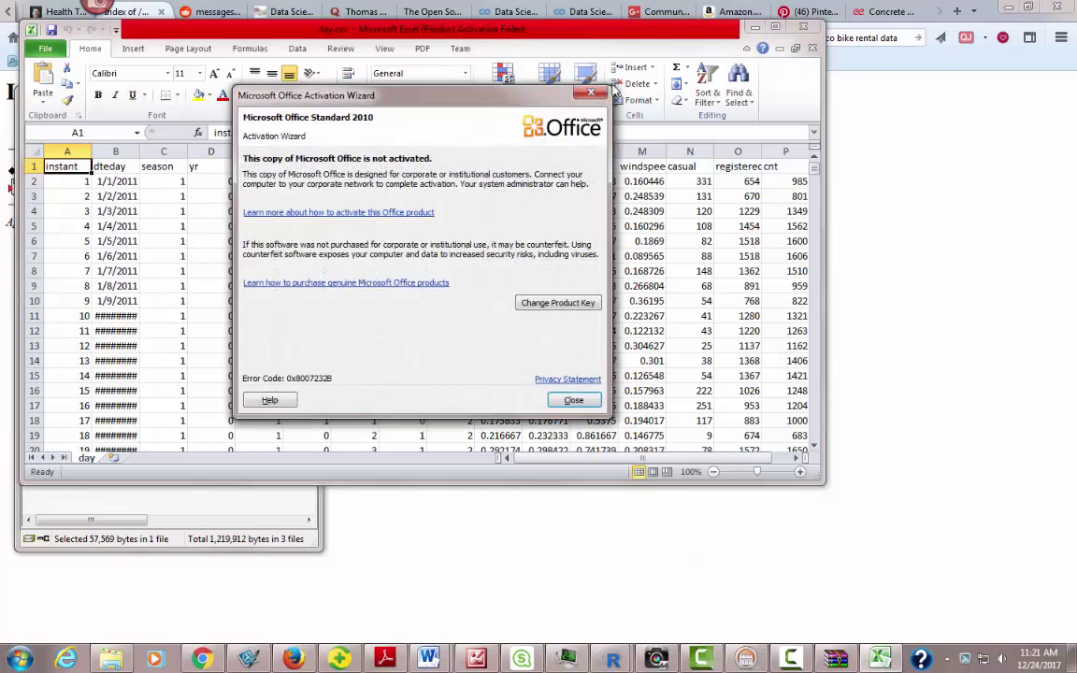
# Save day.csv into the Desktop's Qlik folder, keeping the CSV format
pyautogui.click(591, 91)
pyautogui.click(49, 52)
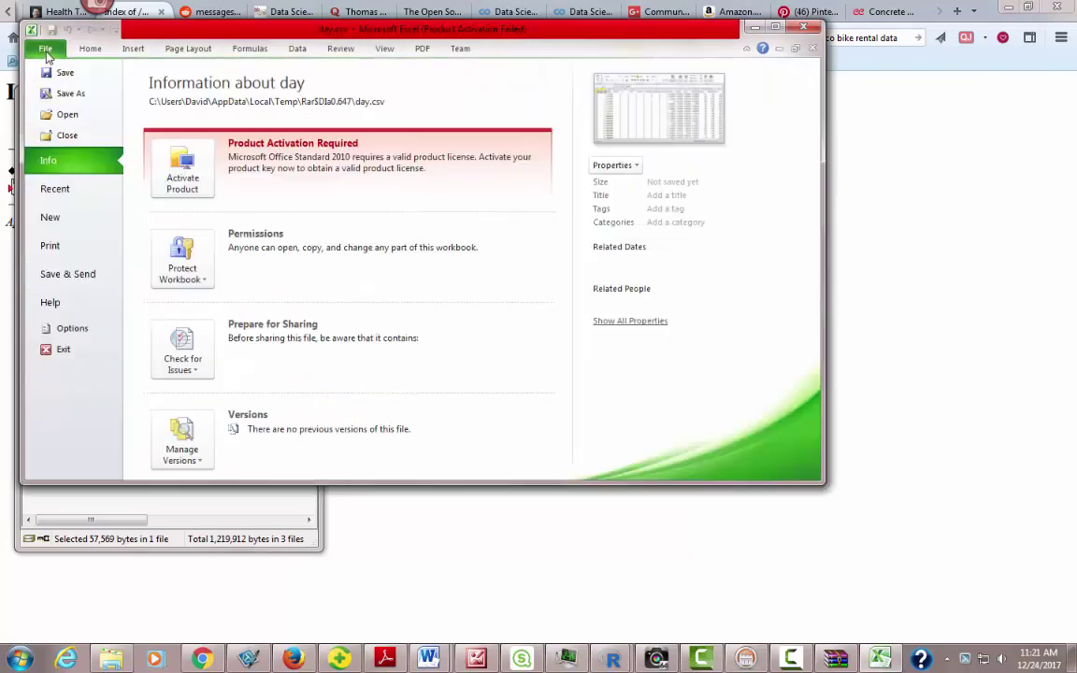
pyautogui.press('Escape')
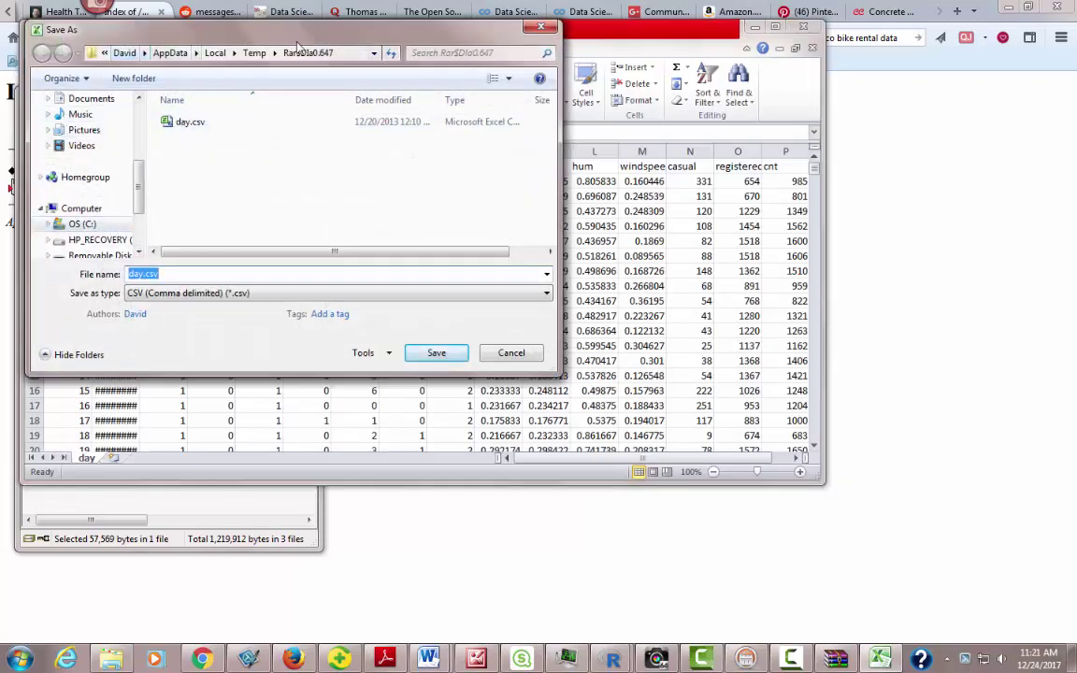
pyautogui.scroll(5, 138, 184)
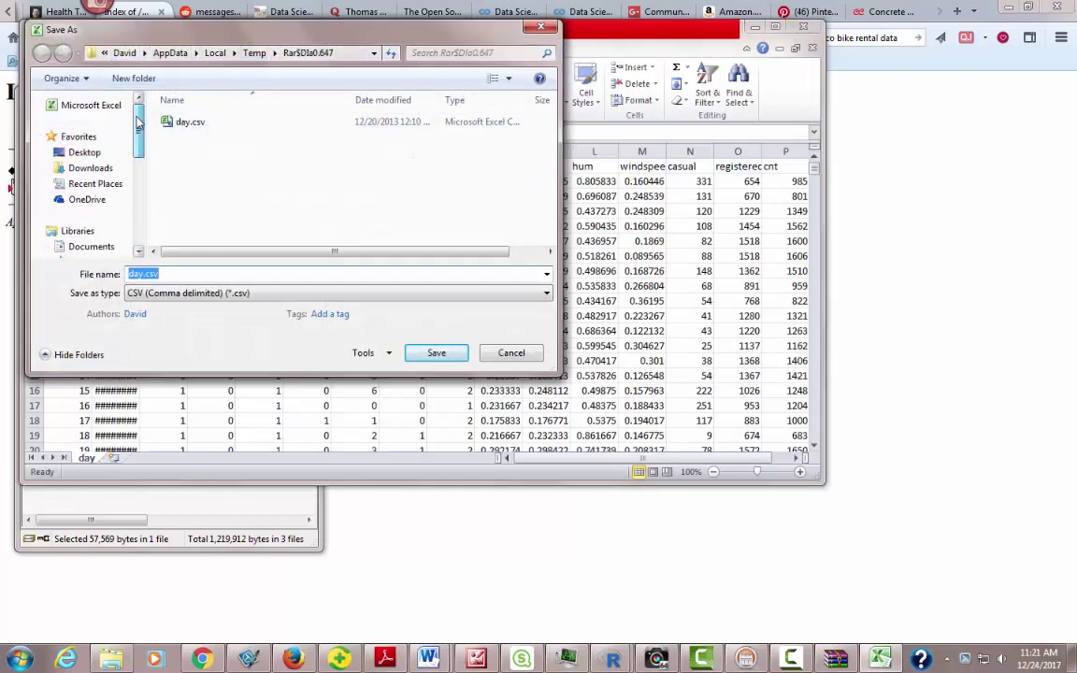
pyautogui.click(85, 152)
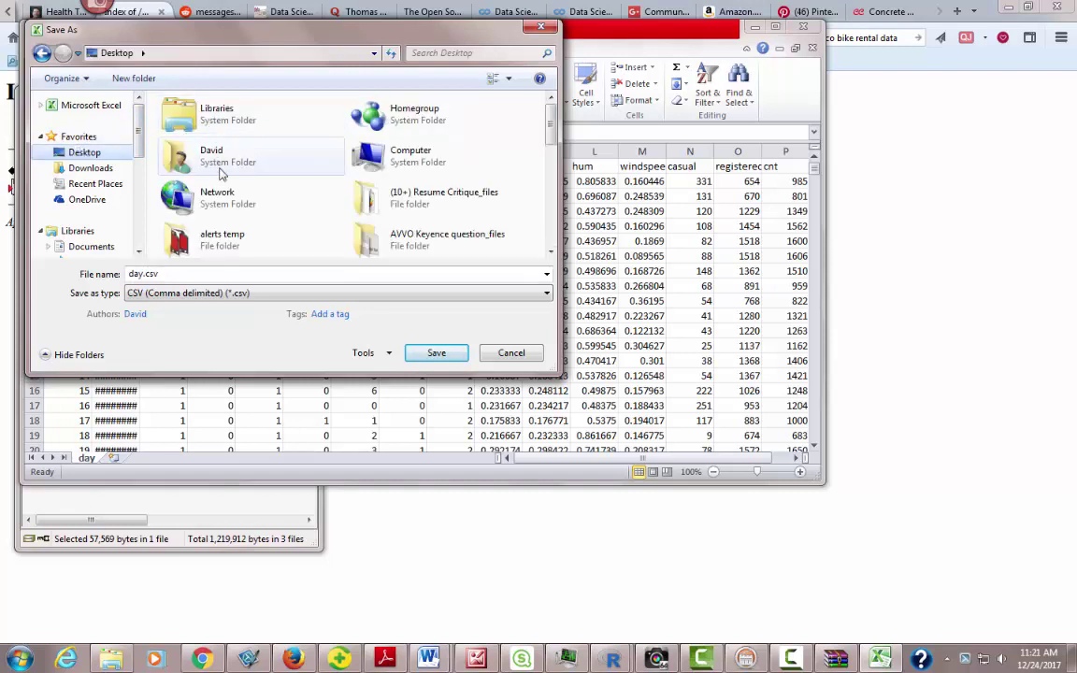
pyautogui.scroll(-3, 222, 178)
pyautogui.doubleClick(202, 277)
pyautogui.scroll(-10, 415, 189)
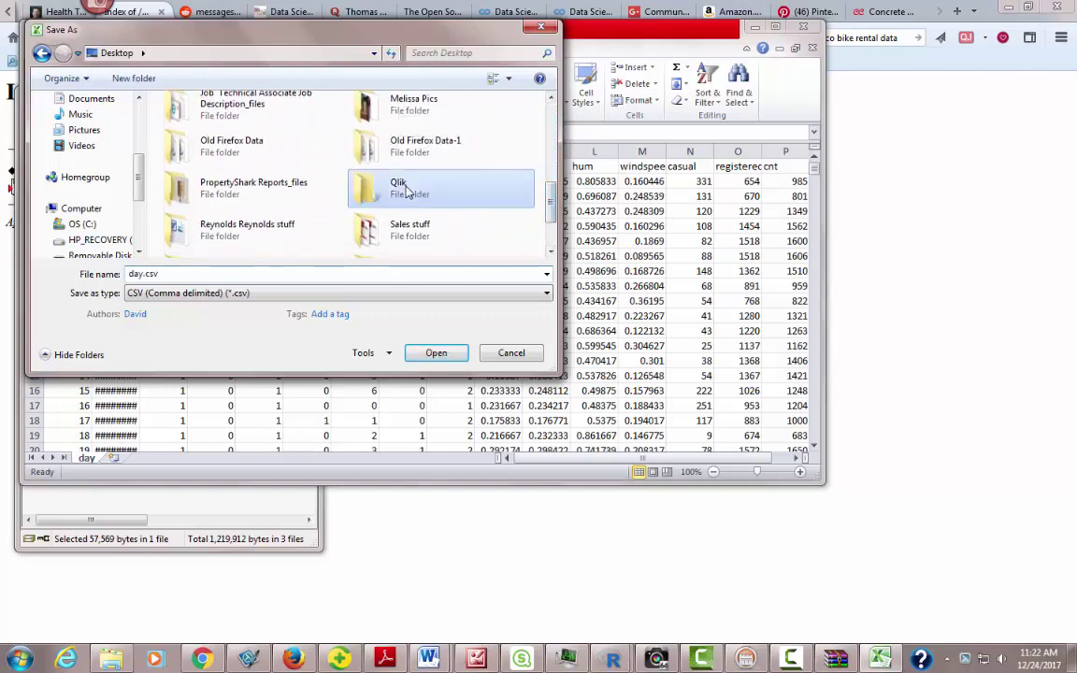
pyautogui.doubleClick(414, 189)
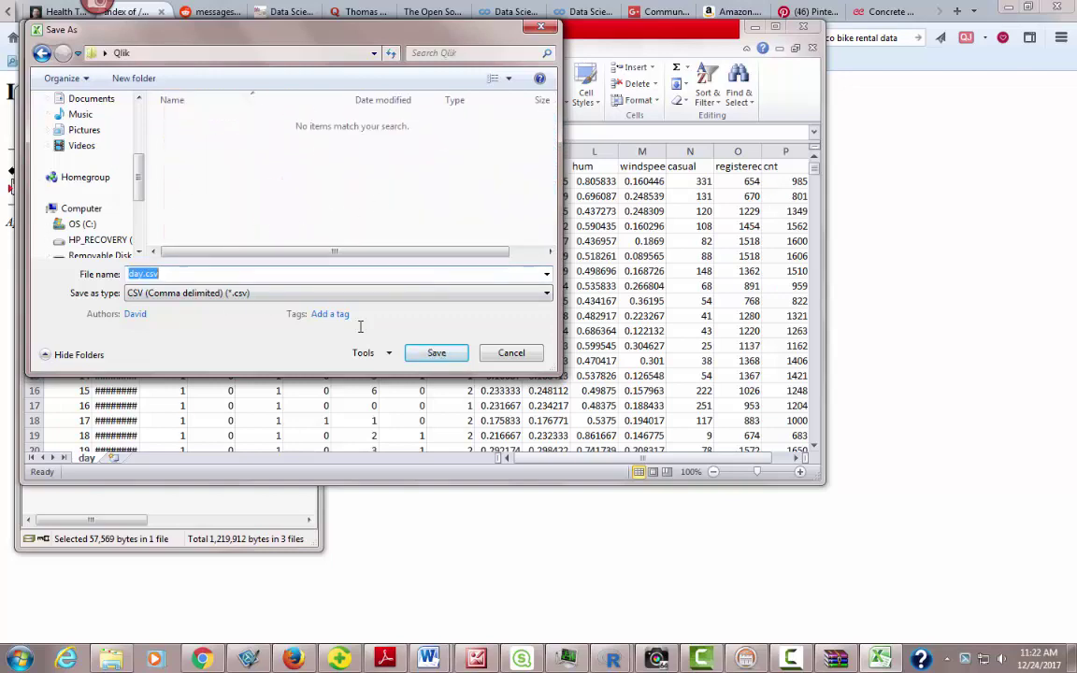
pyautogui.click(436, 352)
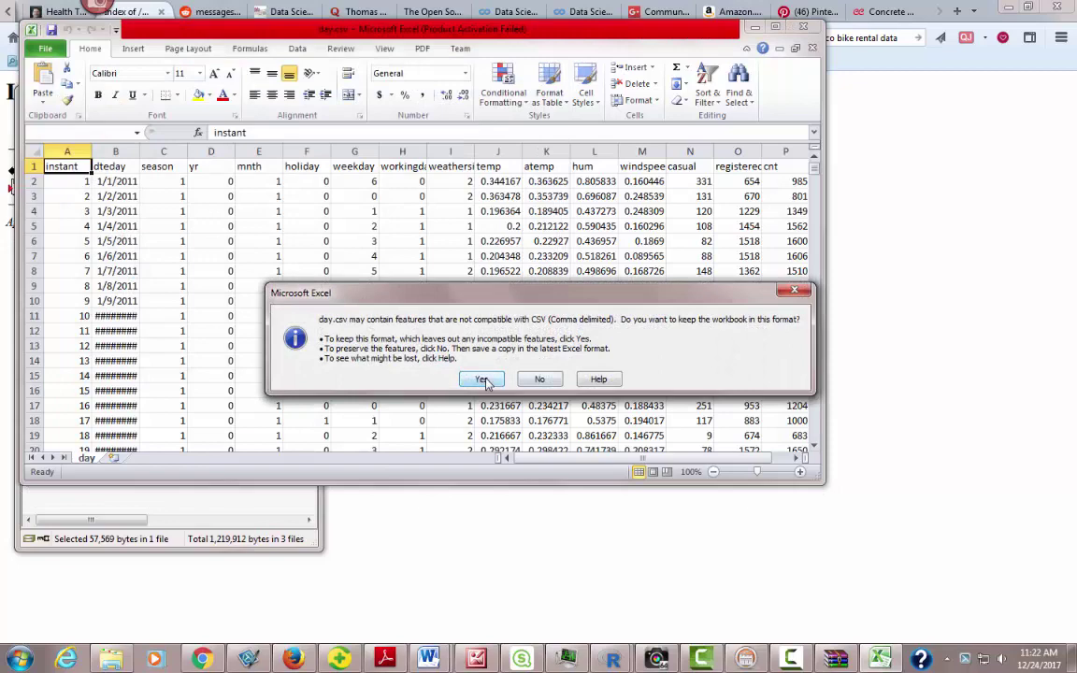
pyautogui.click(480, 377)
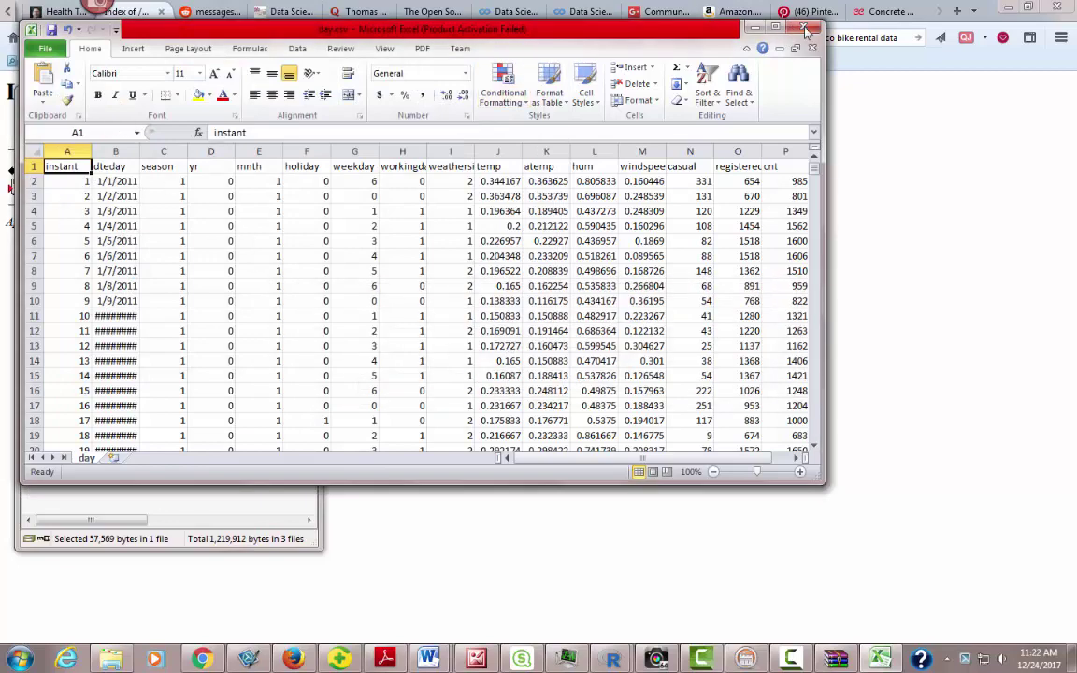
# Close the day.csv workbook without saving further changes
pyautogui.hotkey('ctrl', 'w')
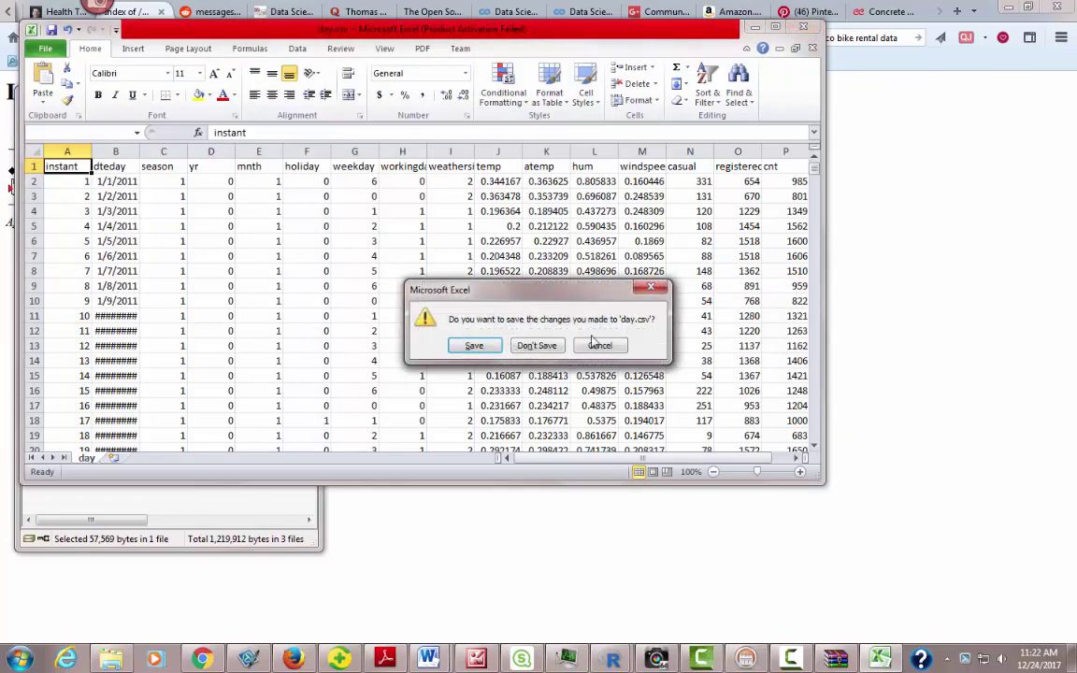
pyautogui.click(651, 286)
pyautogui.hotkey('ctrl', 'w')
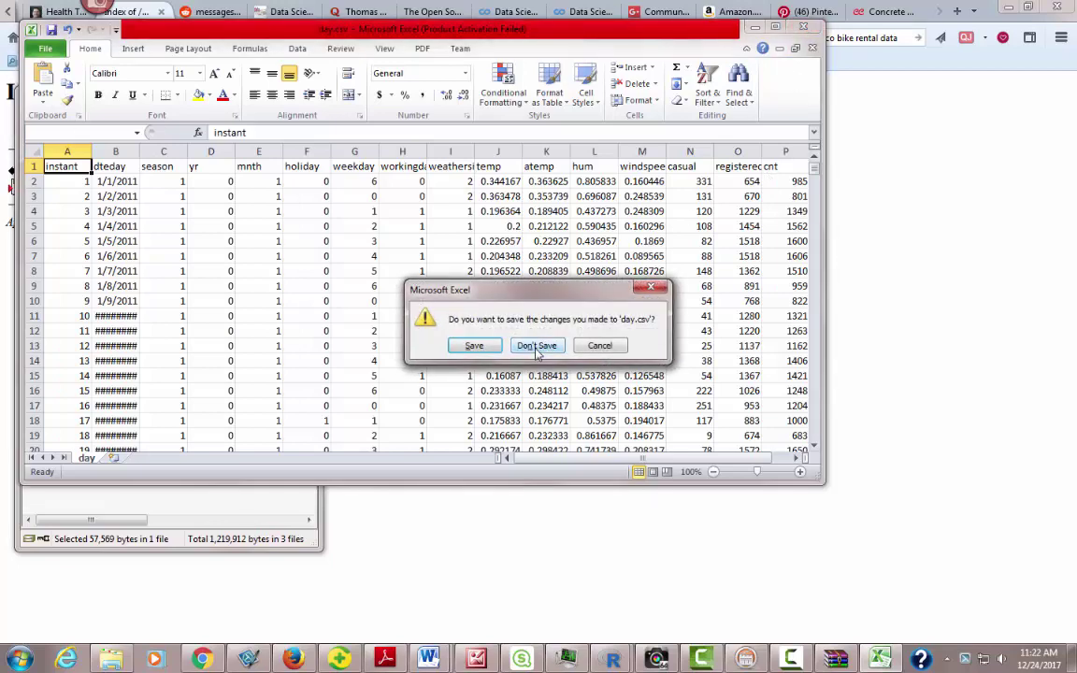
# Decline saving day.csv and open hour.csv from the archive in Excel
pyautogui.press('n')
pyautogui.click(51, 250)
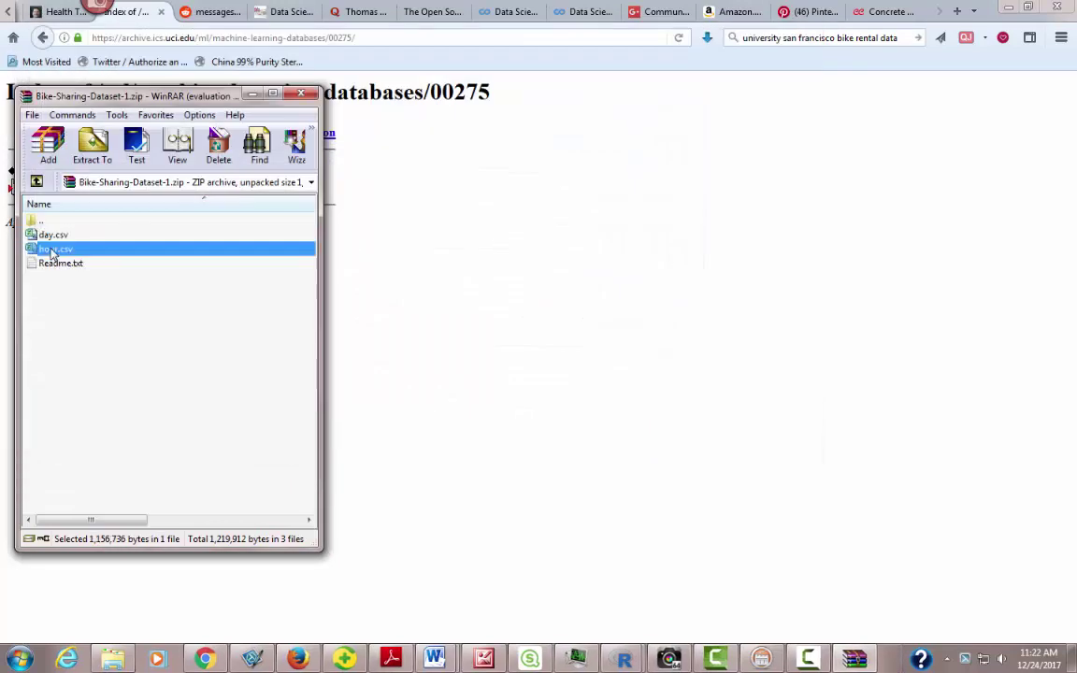
pyautogui.doubleClick(52, 250)
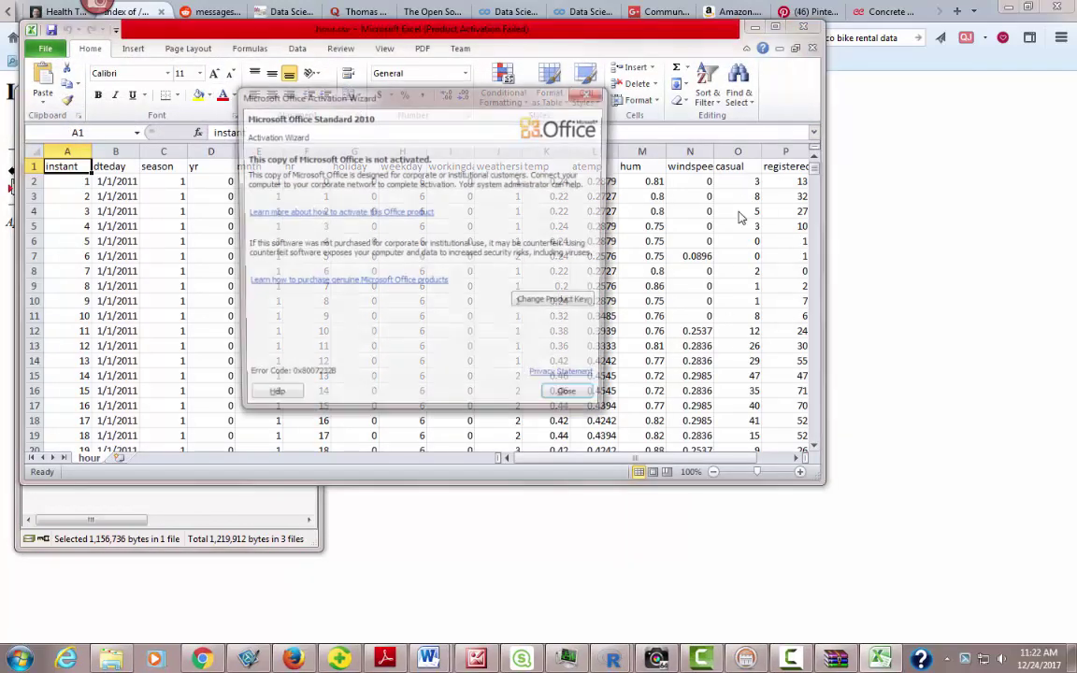
pyautogui.press('Escape')
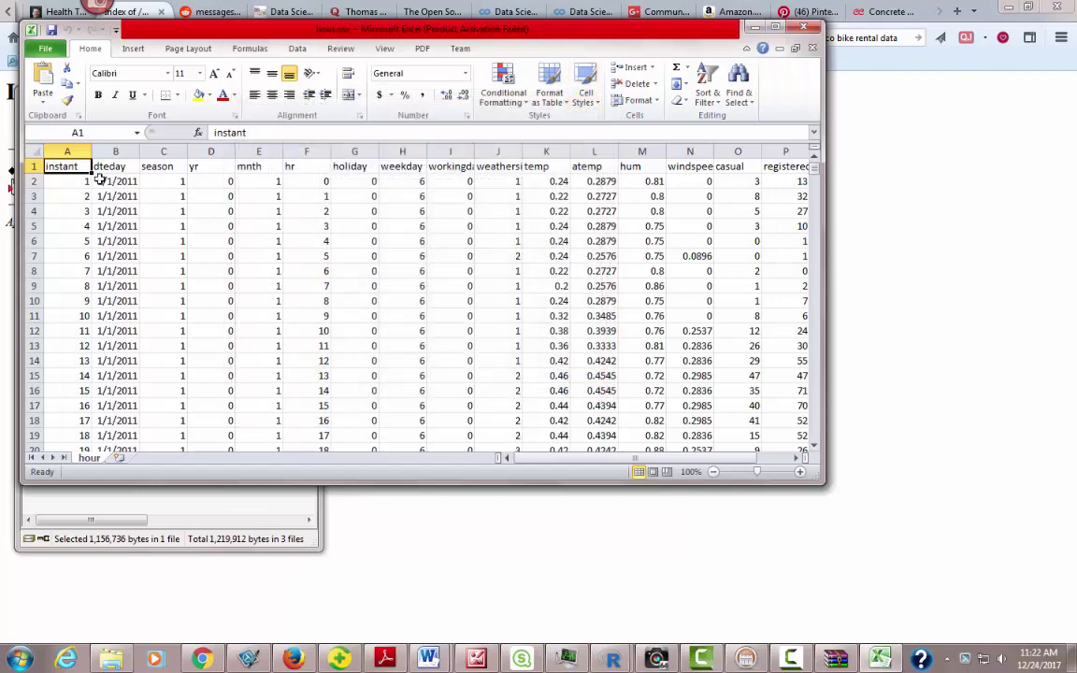
# Save hour.csv as CSV into the Desktop Qlik folder, then close Excel without saving
pyautogui.click(47, 46)
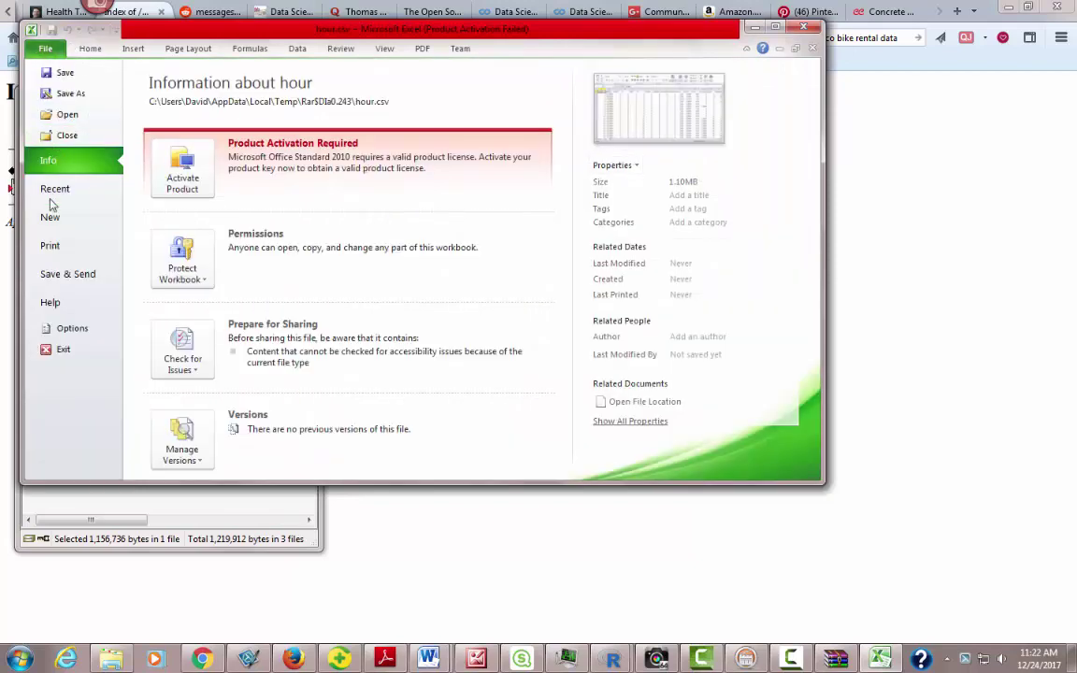
pyautogui.click(66, 93)
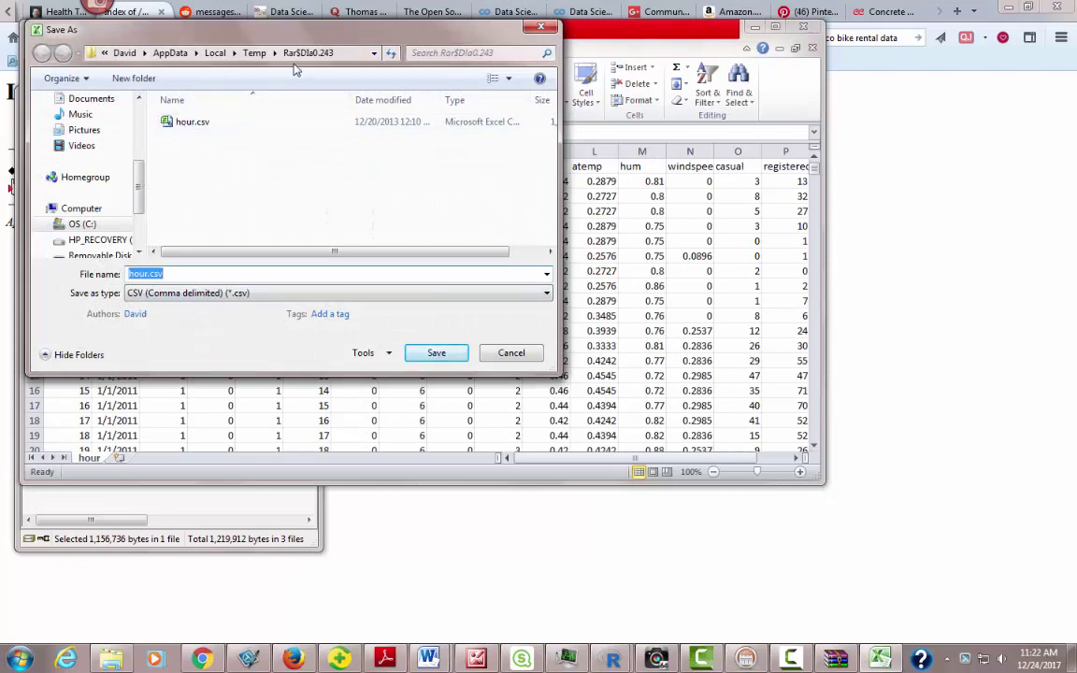
pyautogui.scroll(4, 138, 178)
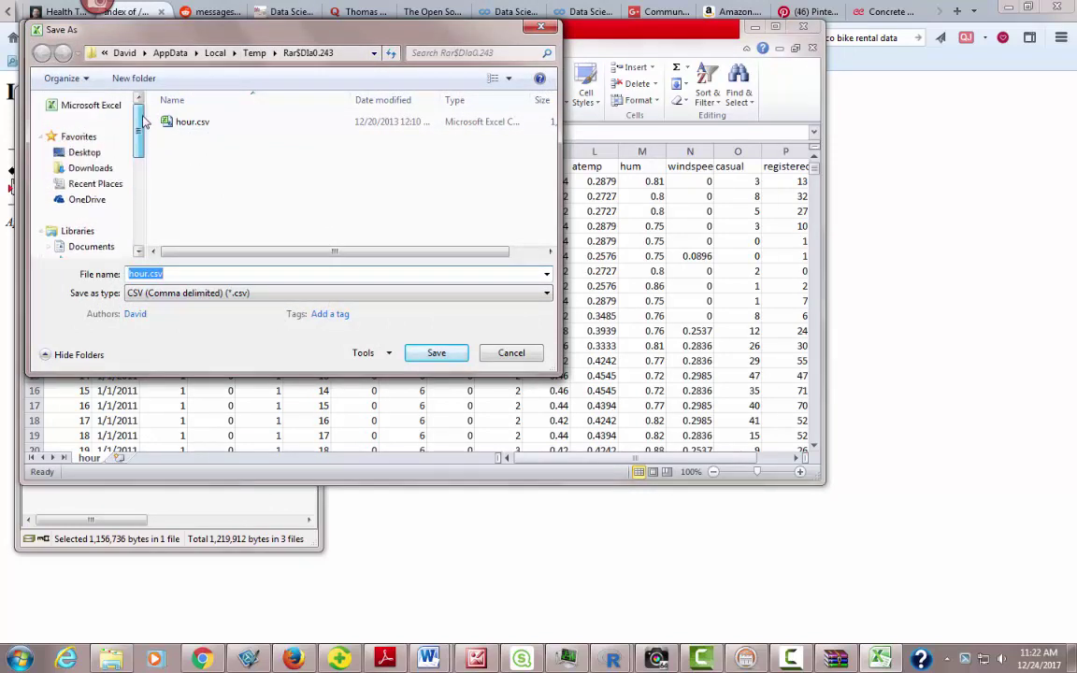
pyautogui.click(75, 151)
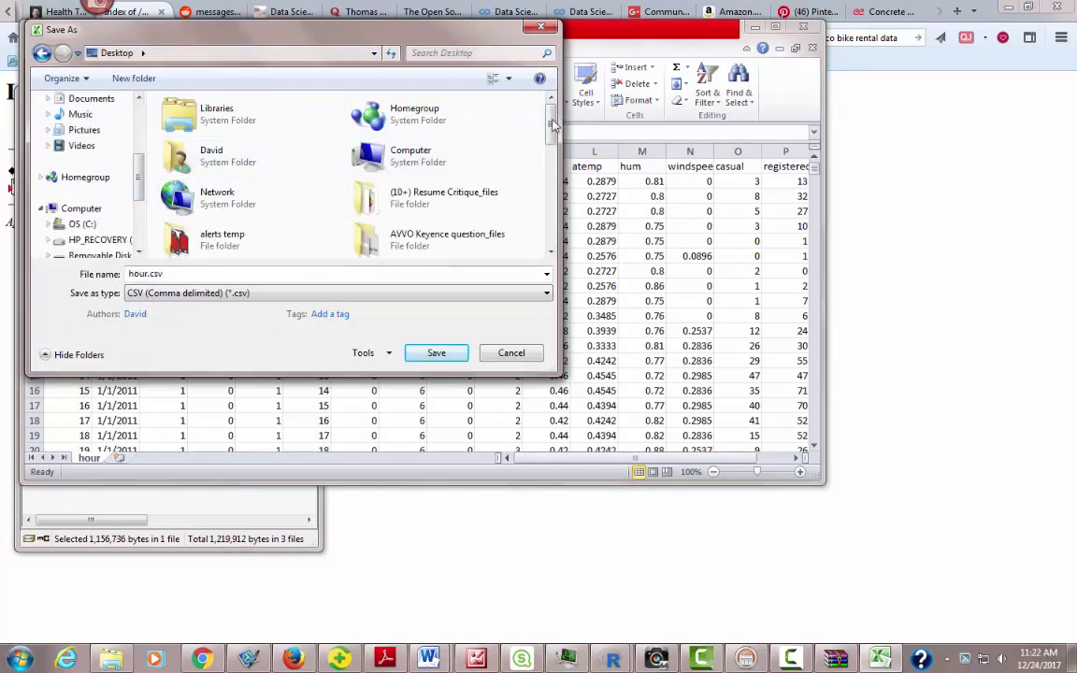
pyautogui.moveTo(551, 121); pyautogui.dragTo(550, 213)
pyautogui.doubleClick(411, 148)
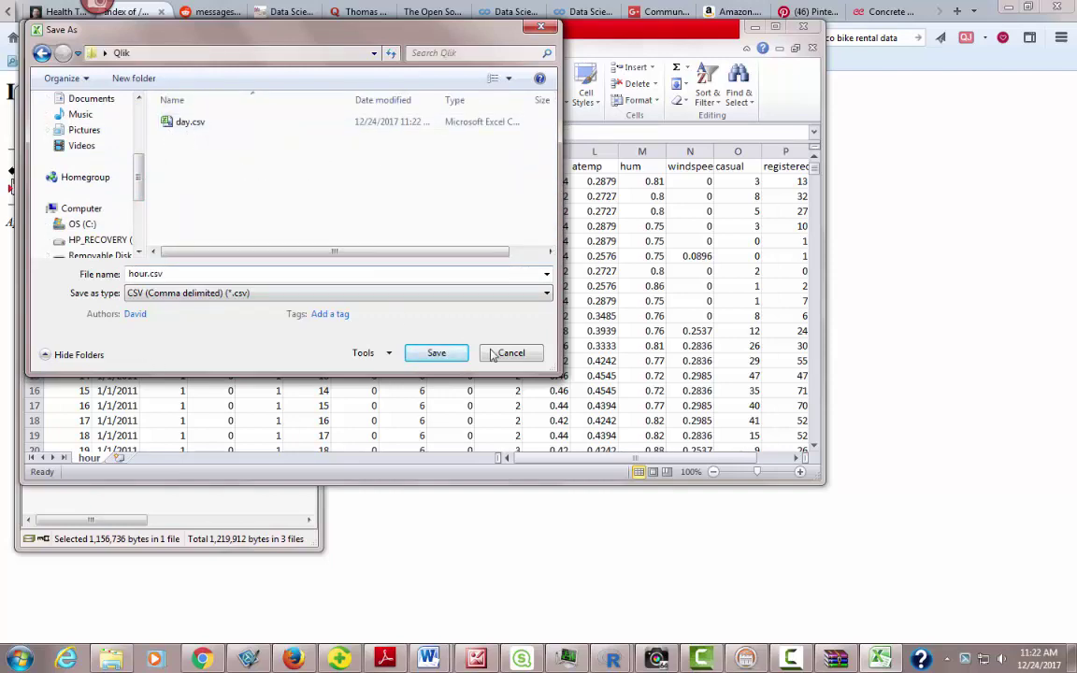
pyautogui.click(443, 354)
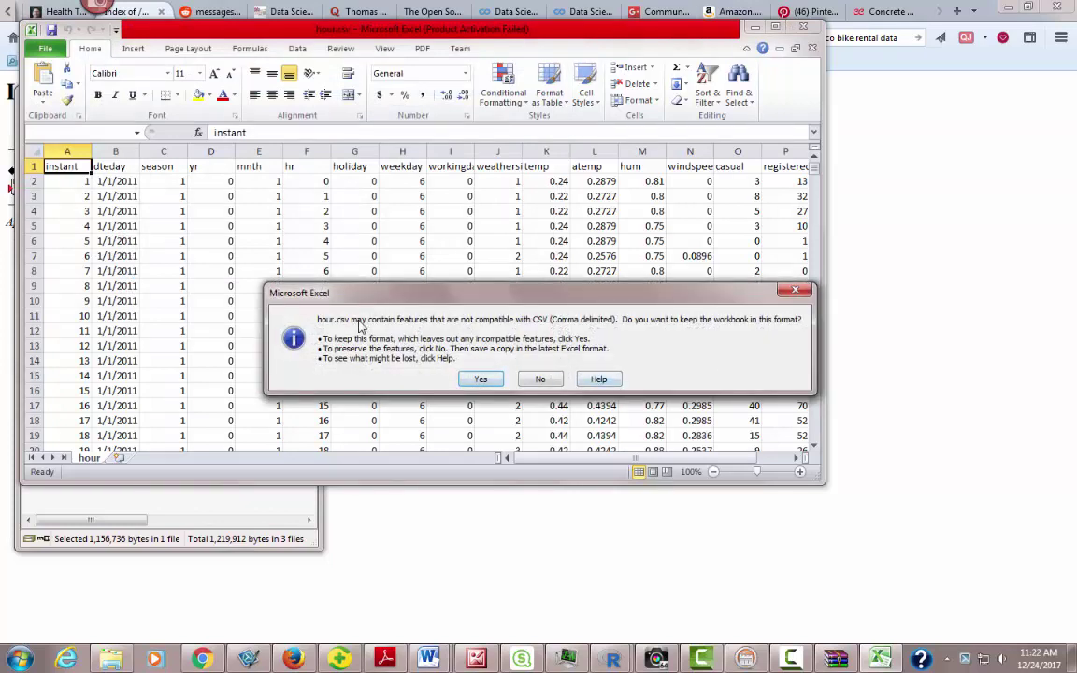
pyautogui.click(480, 379)
pyautogui.click(803, 26)
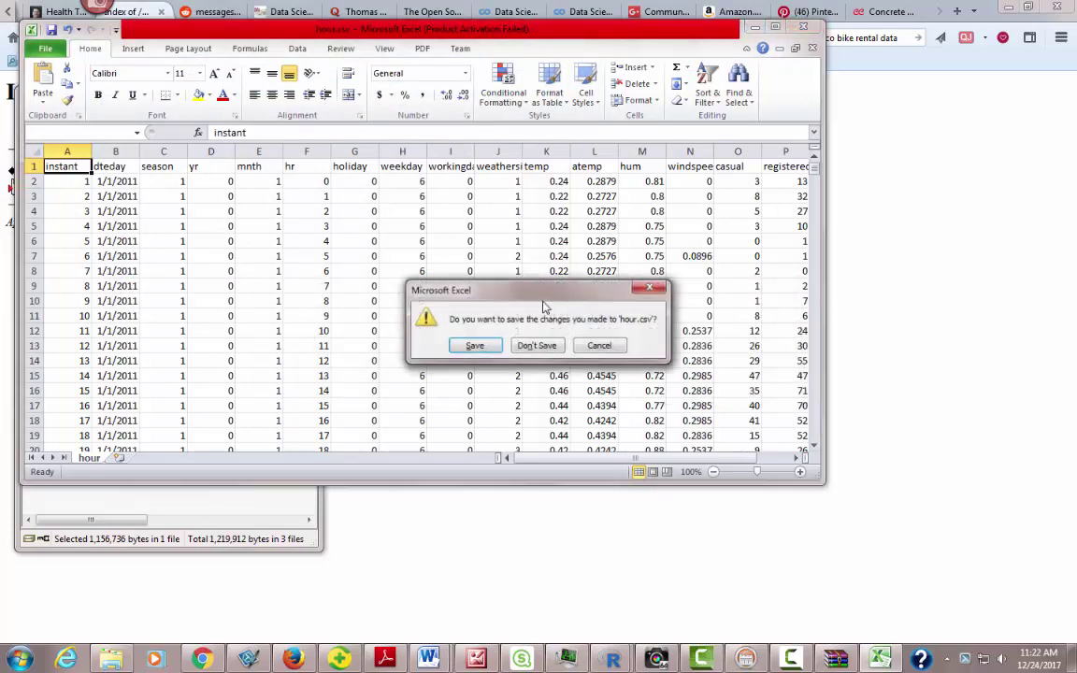
pyautogui.click(537, 347)
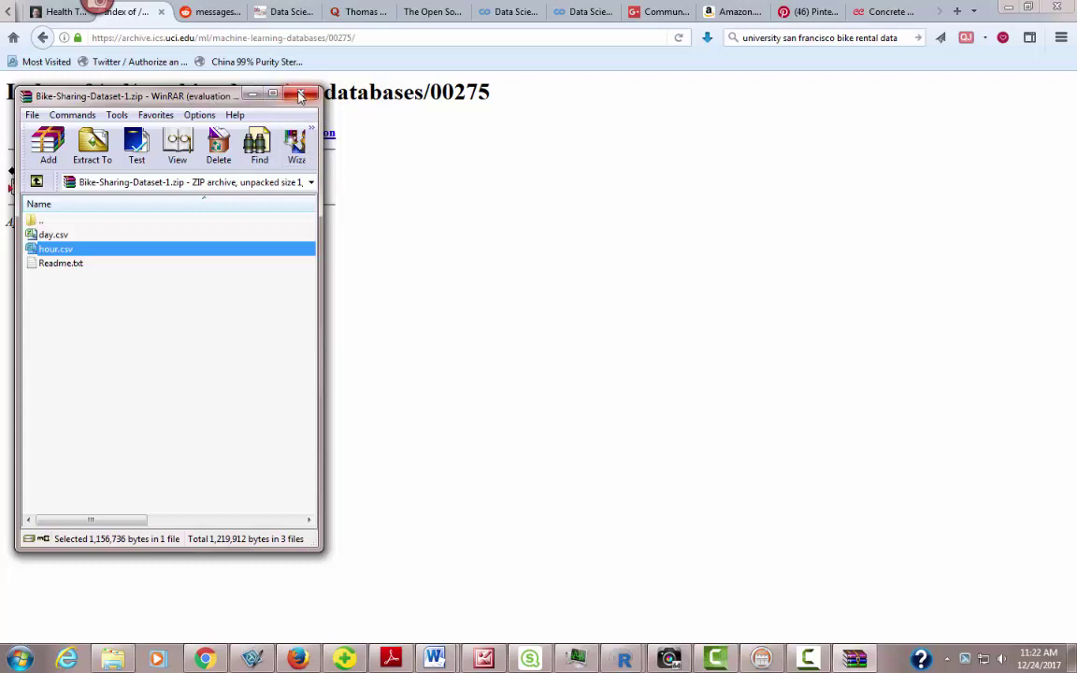
# Close the WinRAR archive window
pyautogui.click(300, 95)
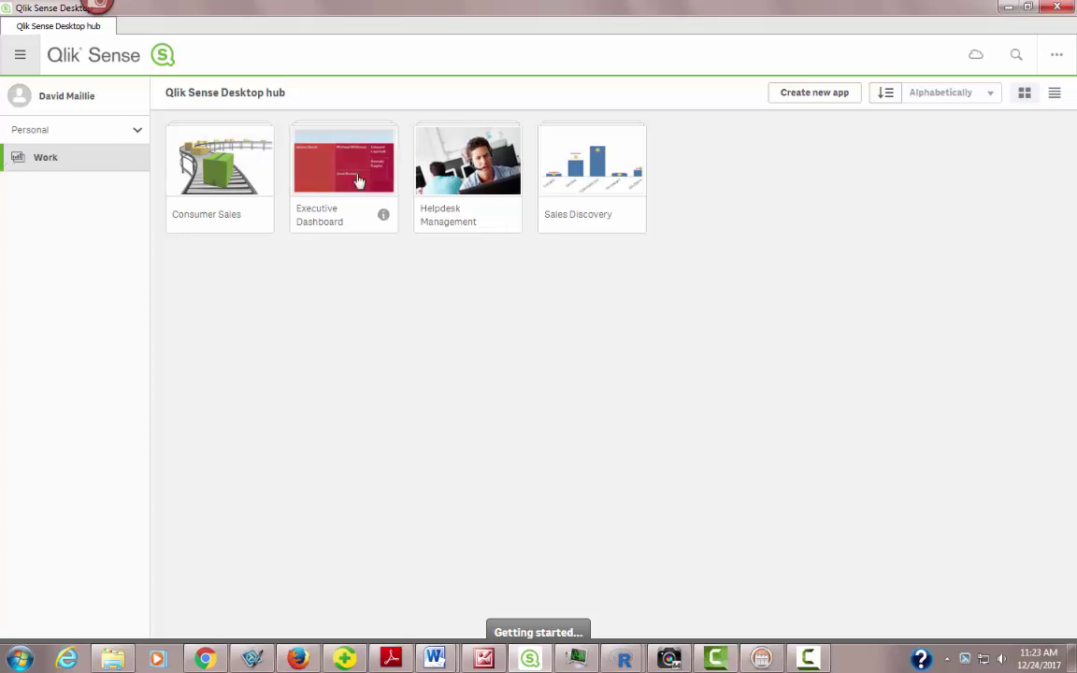
# Create a new app named Bike Rentals from the hub and open it
pyautogui.click(801, 99)
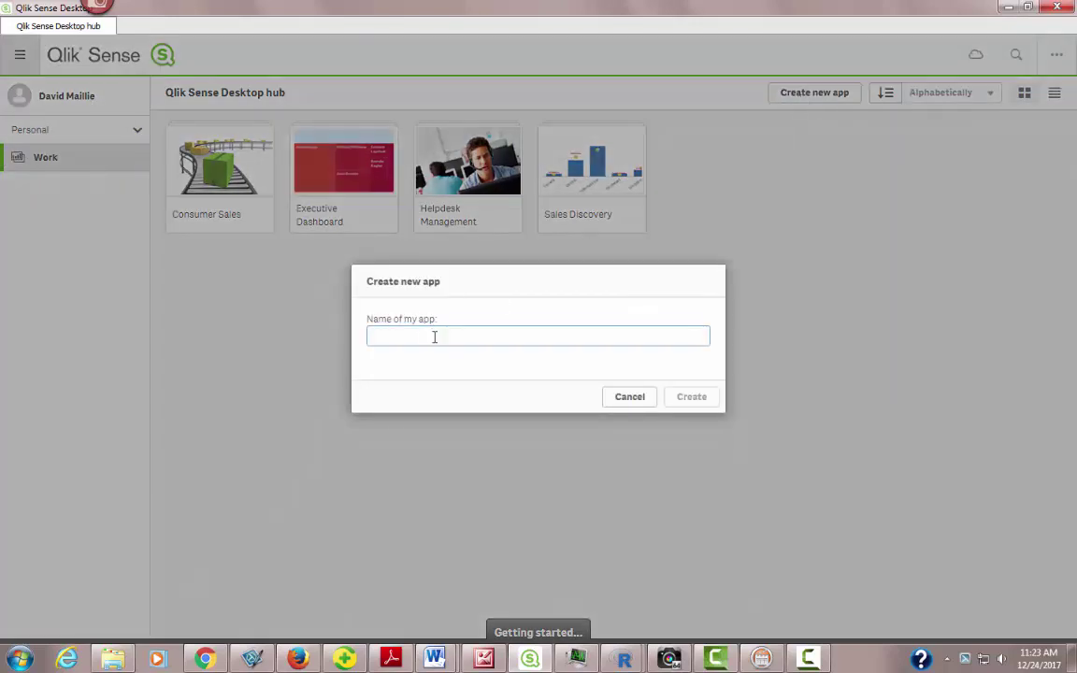
pyautogui.write('Bi')
pyautogui.click(701, 411)
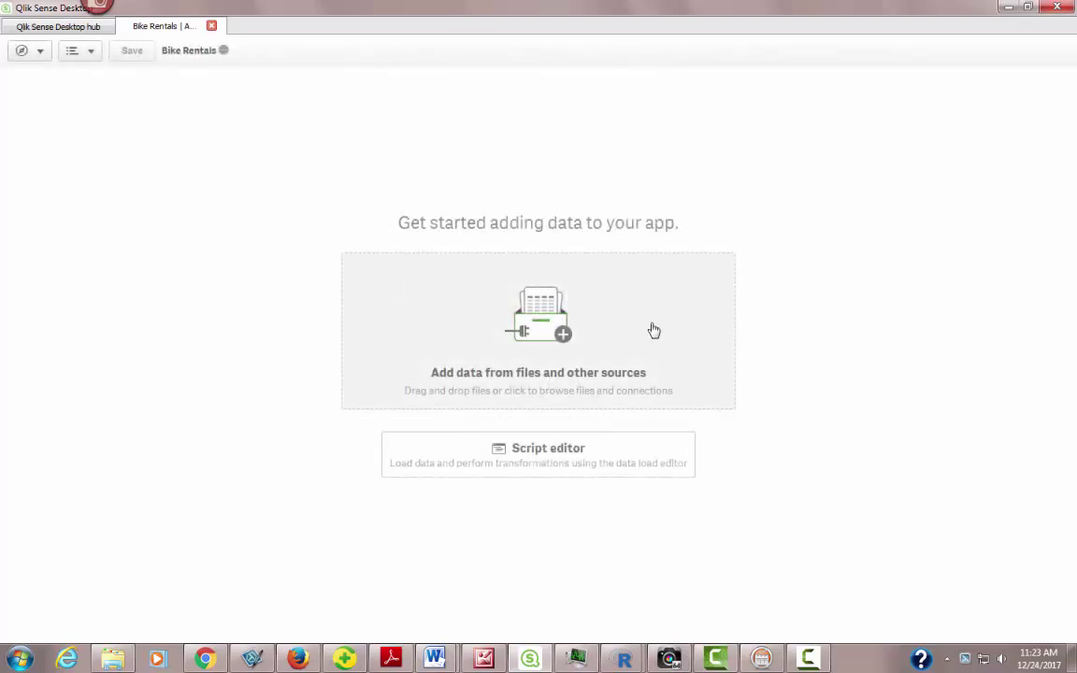
# Browse My computer files to the Qlik folder on the Desktop
pyautogui.click(503, 344)
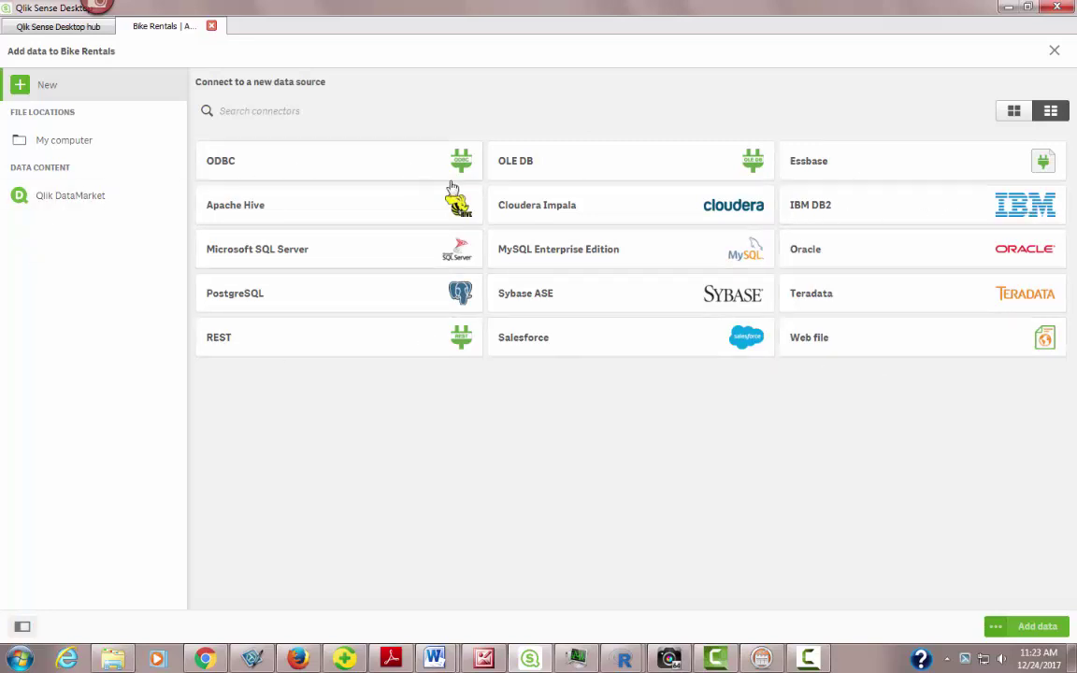
pyautogui.click(46, 145)
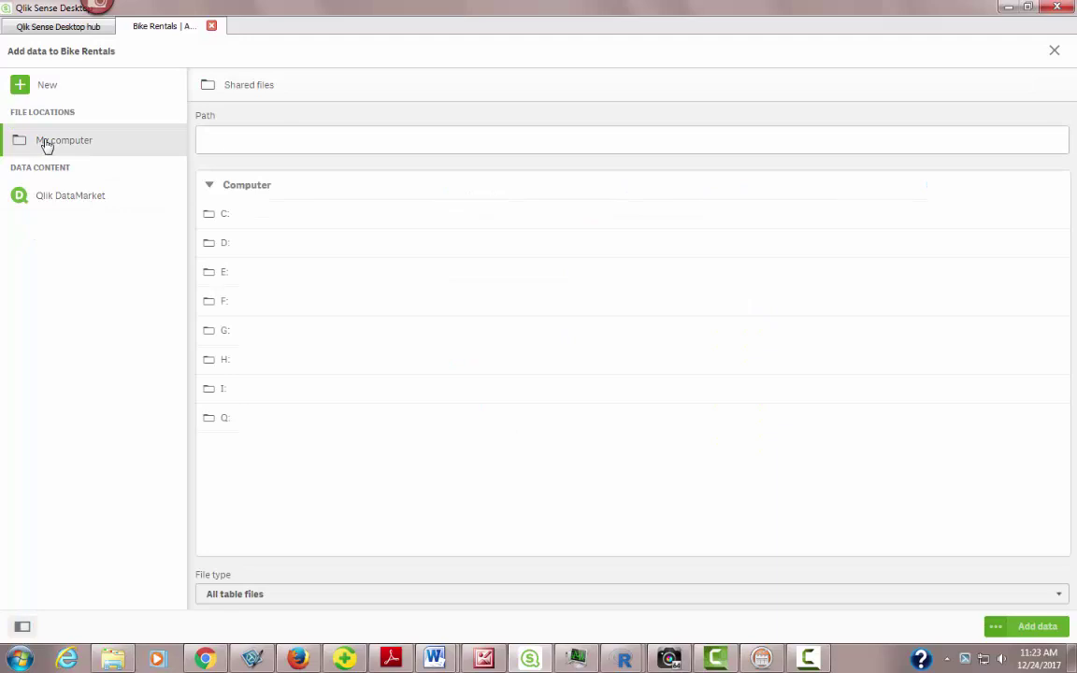
pyautogui.doubleClick(228, 217)
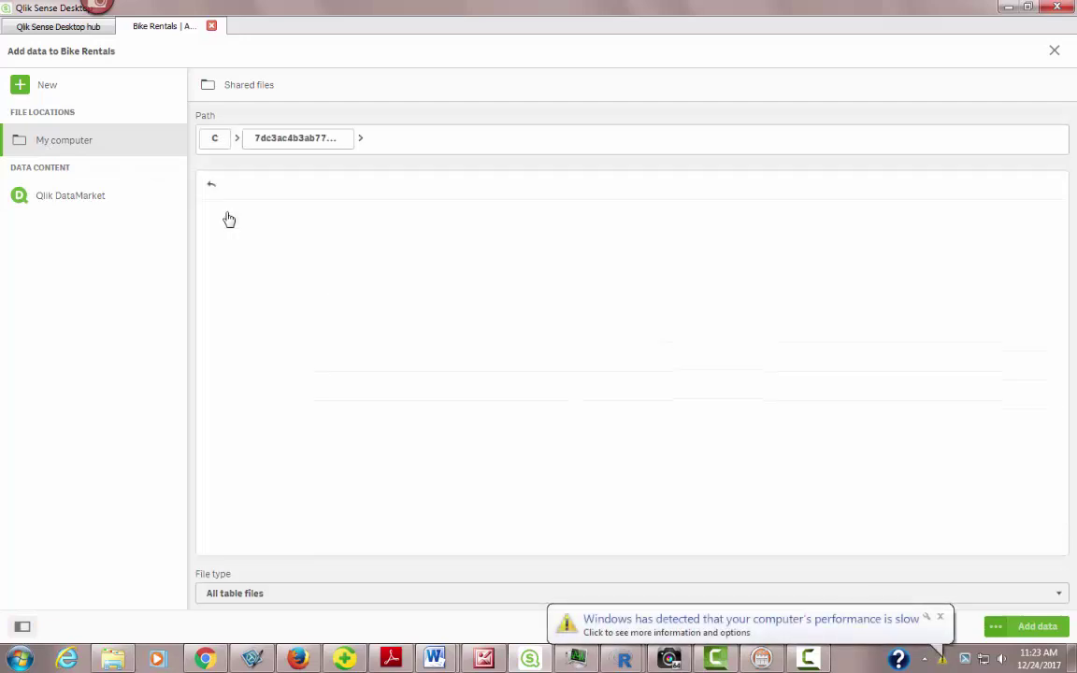
pyautogui.click(218, 140)
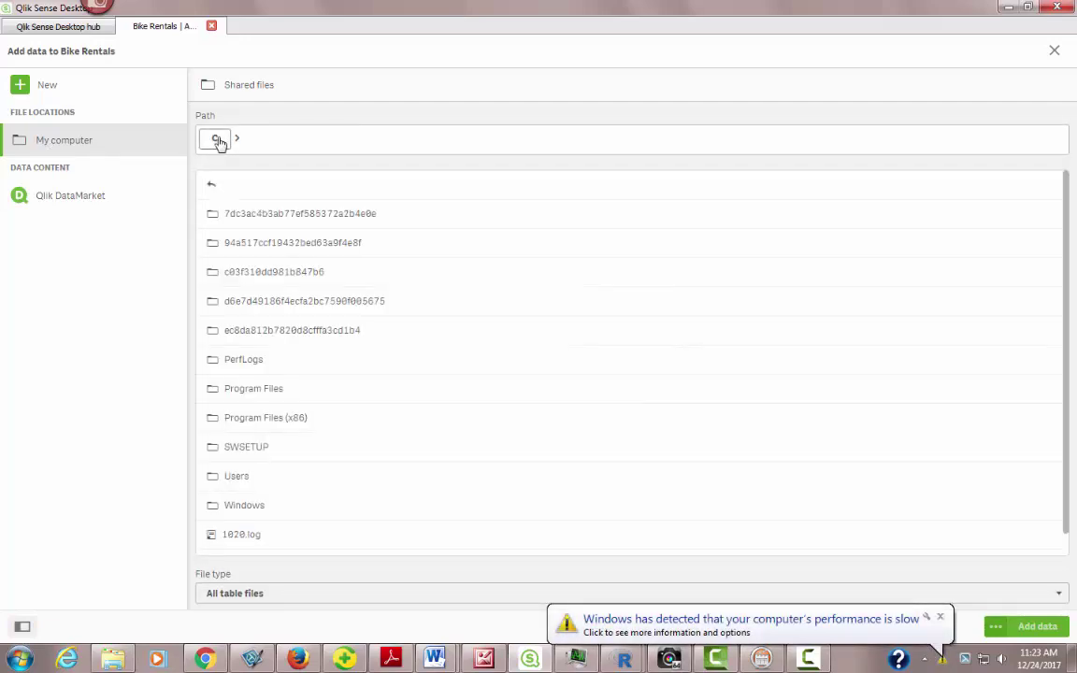
pyautogui.click(214, 478)
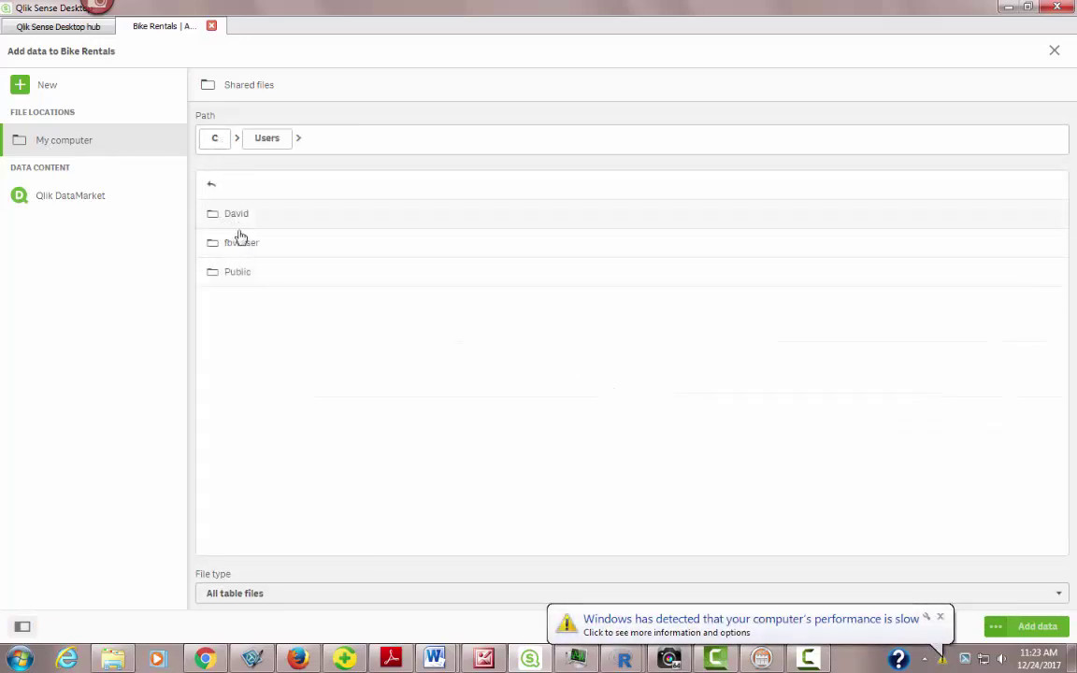
pyautogui.doubleClick(212, 215)
pyautogui.doubleClick(214, 217)
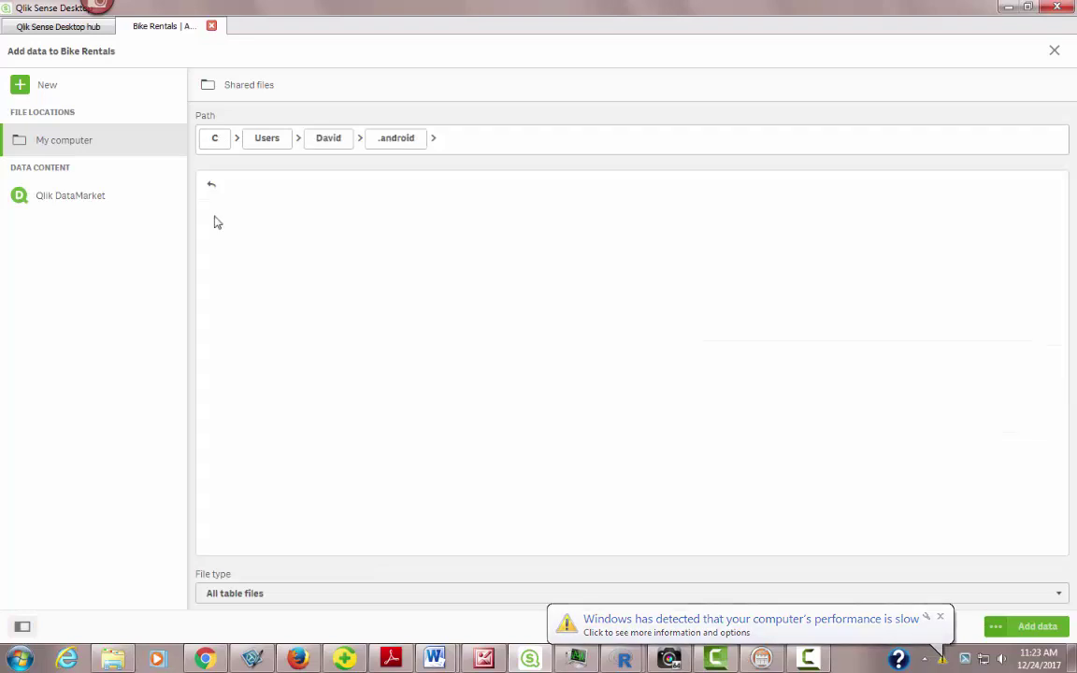
pyautogui.click(320, 145)
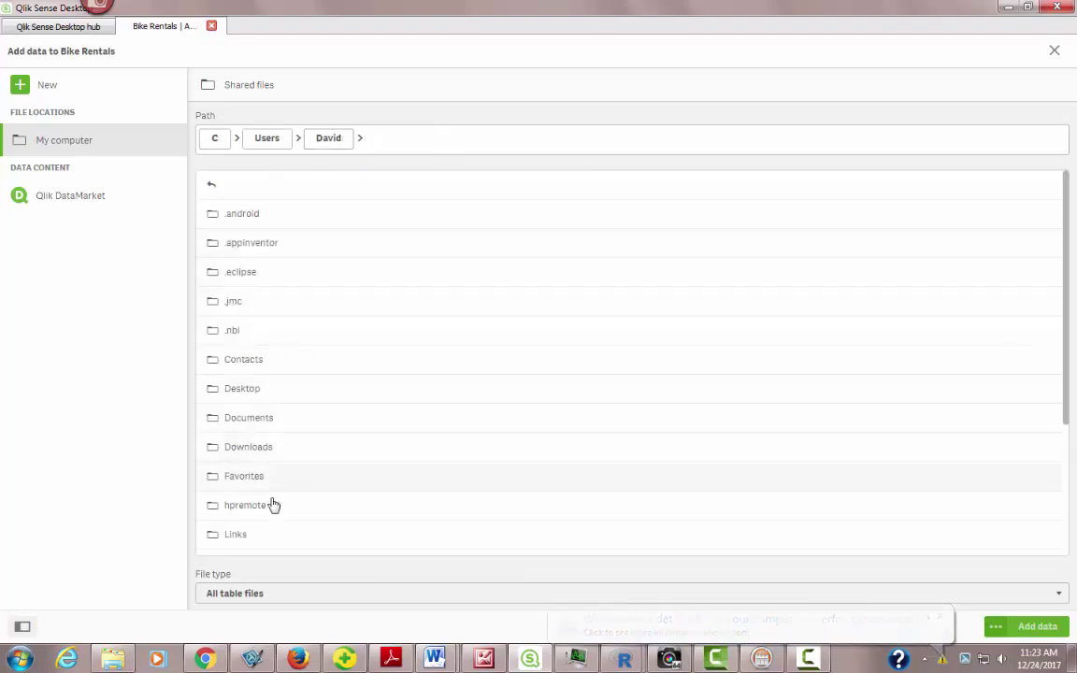
pyautogui.click(236, 391)
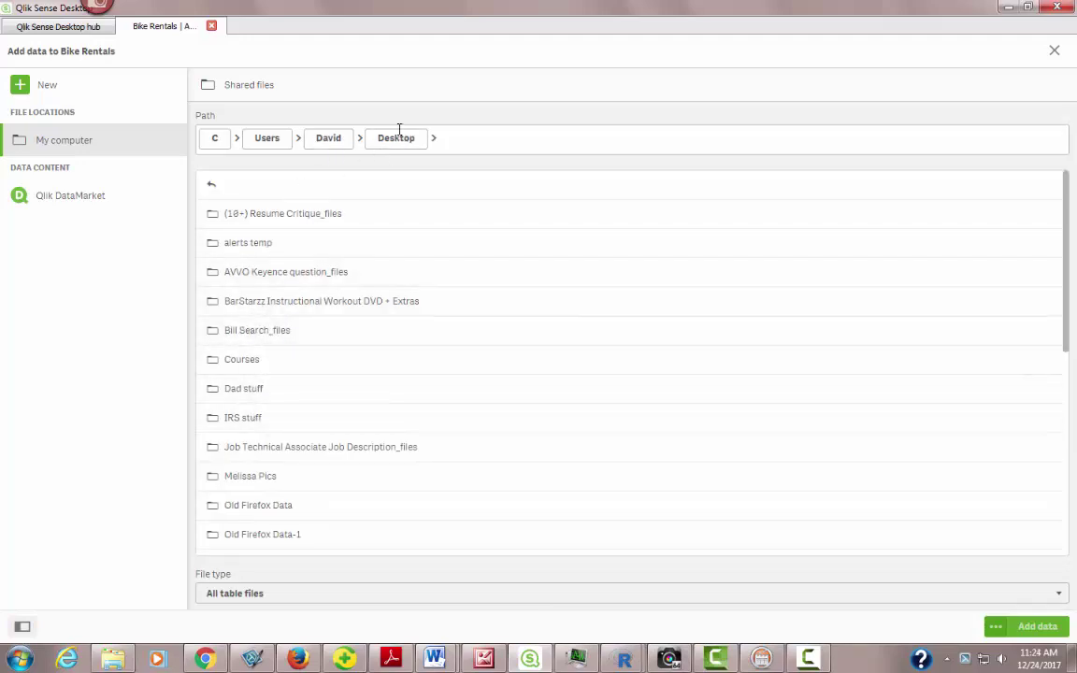
pyautogui.scroll(-5, 372, 462)
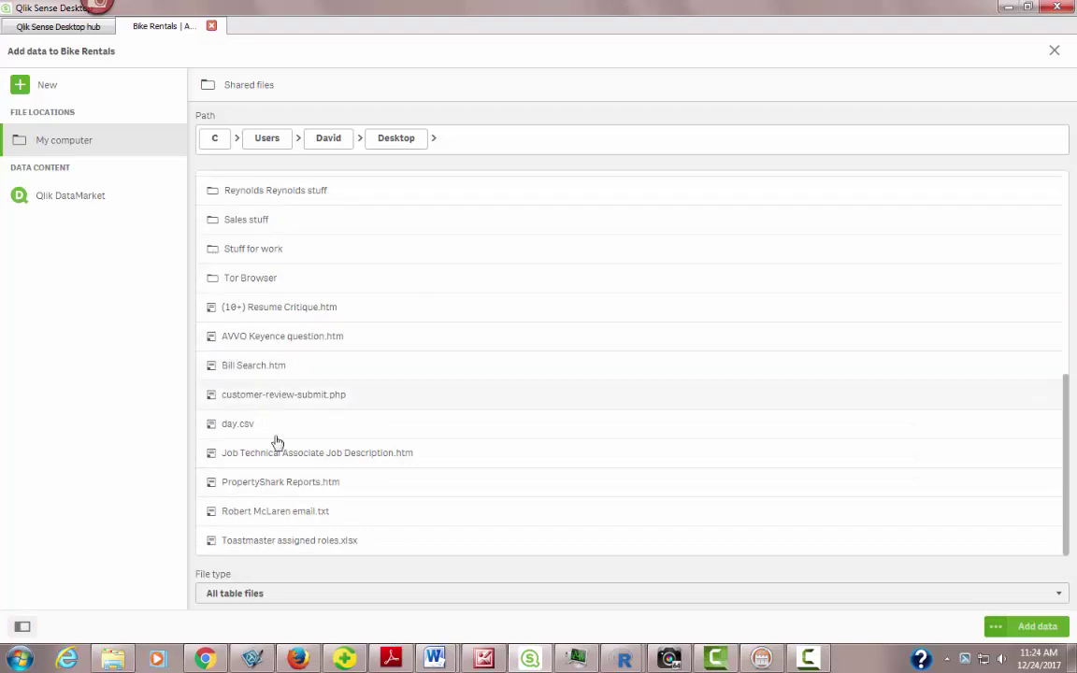
pyautogui.scroll(2, 283, 451)
pyautogui.click(225, 236)
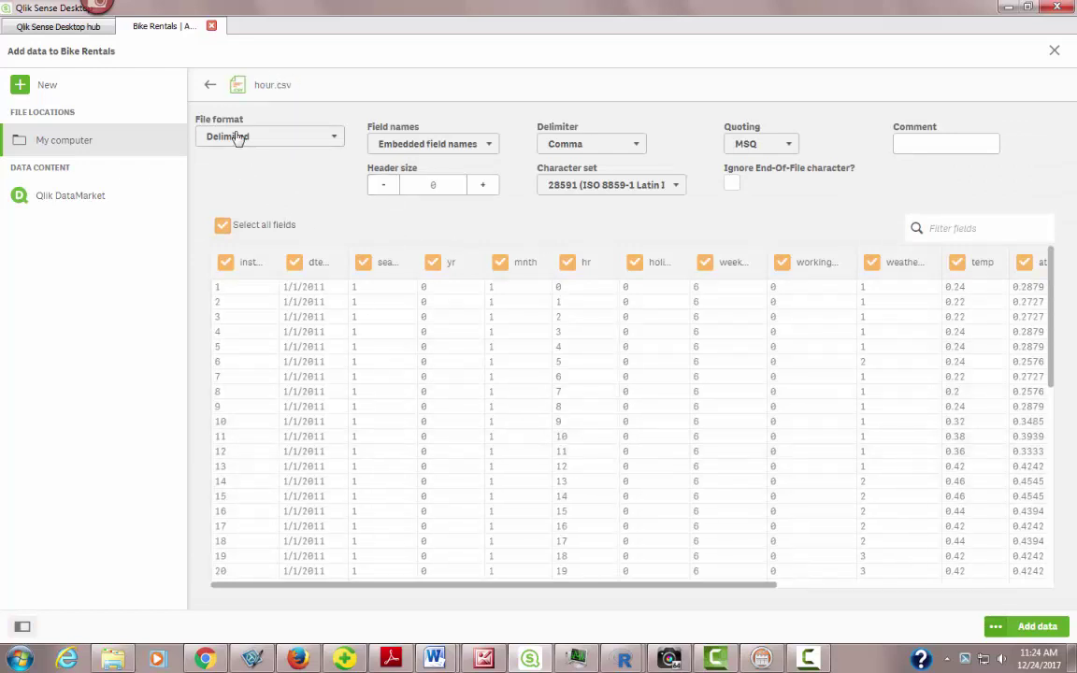
# Preview day.csv and add it to the app as the day table
pyautogui.click(207, 87)
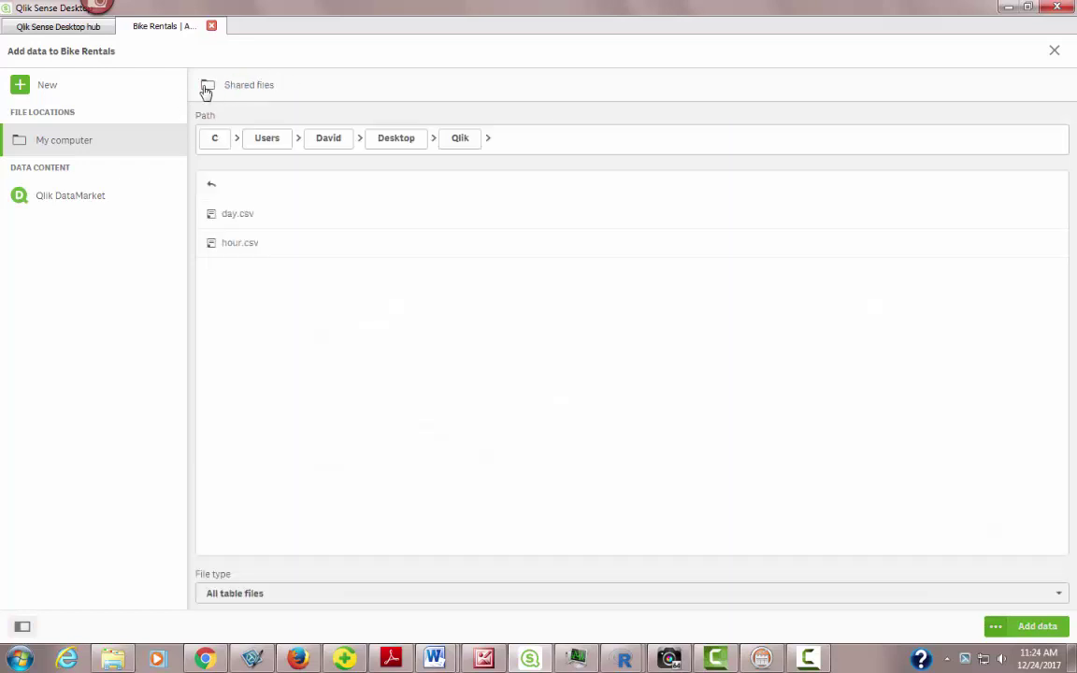
pyautogui.click(221, 217)
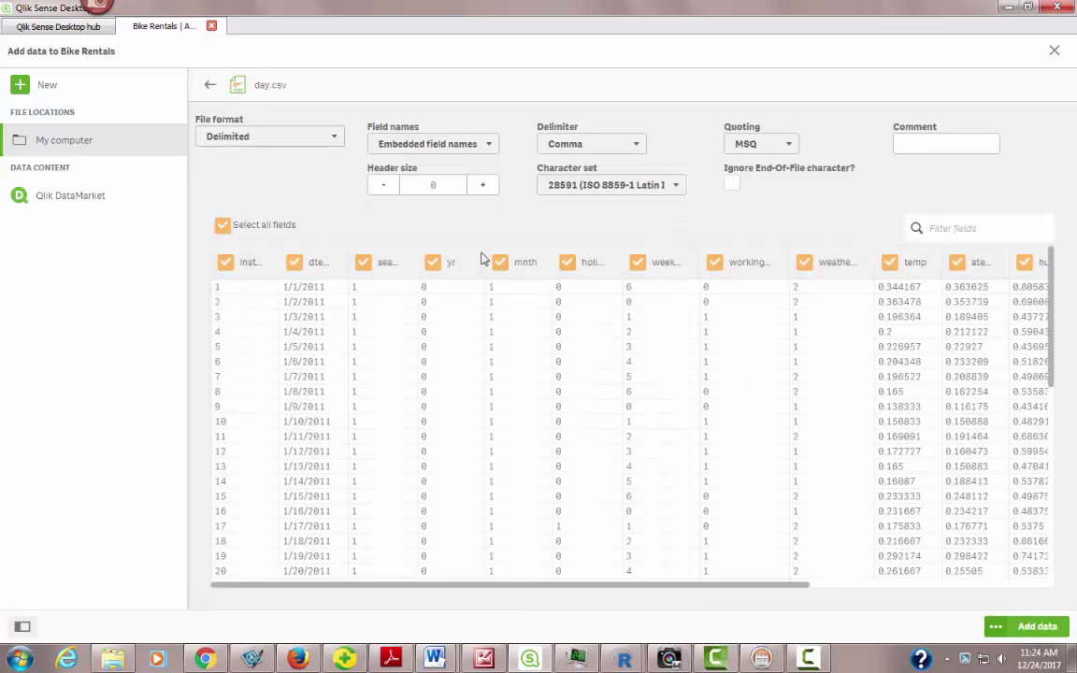
pyautogui.click(1044, 634)
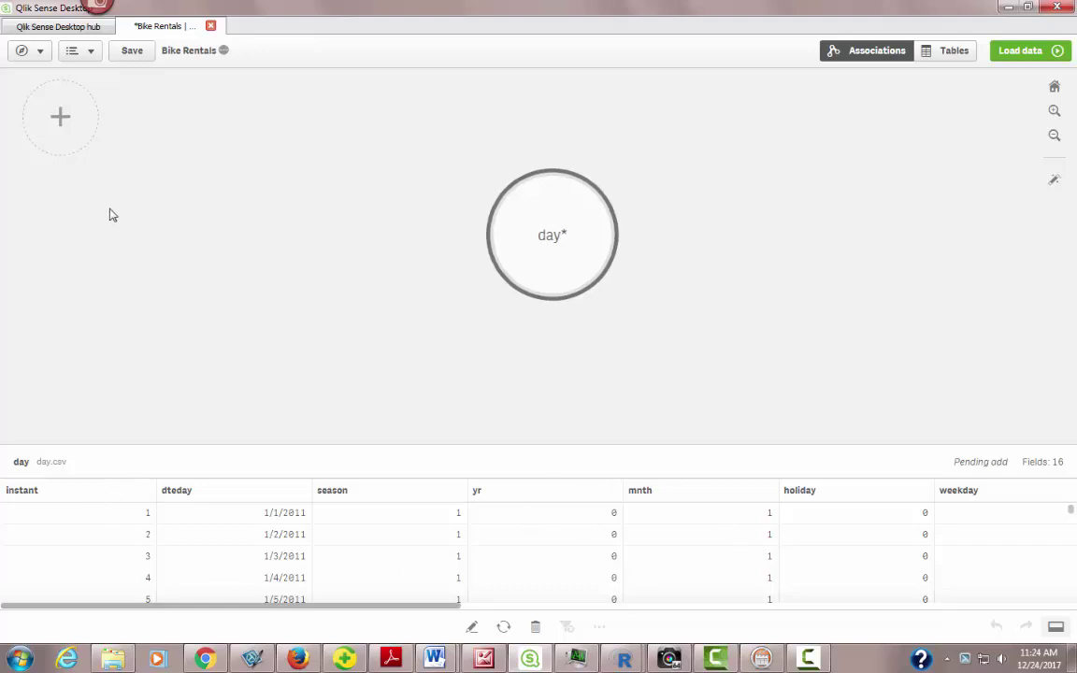
# Add hour.csv from the Qlik folder as a second table in the data manager
pyautogui.click(61, 120)
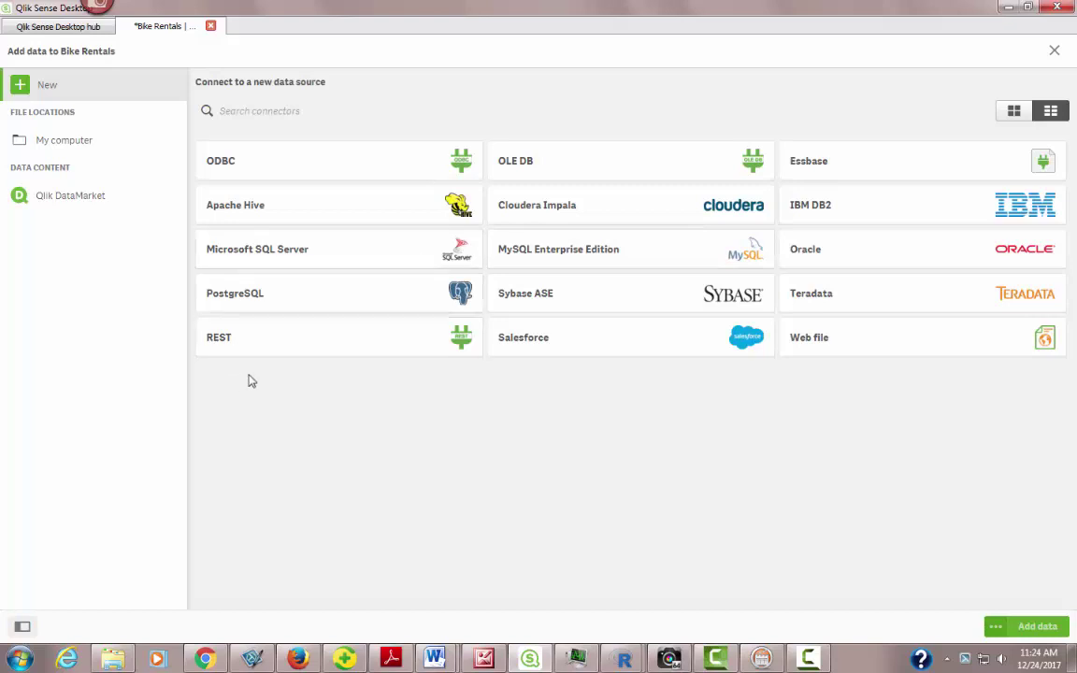
pyautogui.click(40, 142)
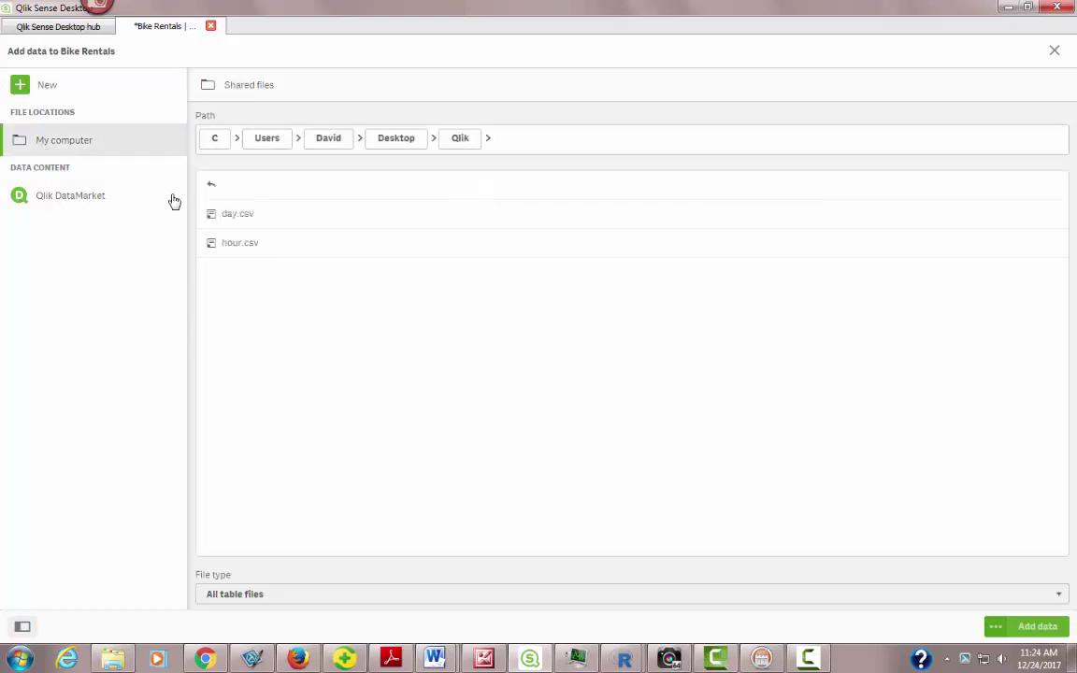
pyautogui.click(234, 245)
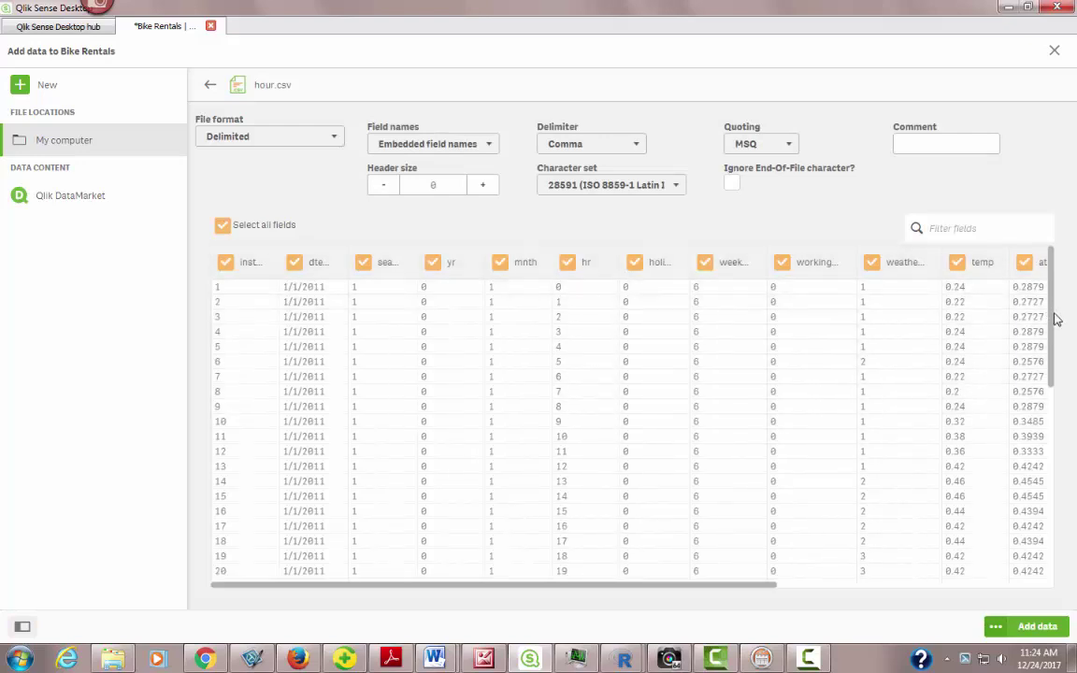
pyautogui.click(1036, 632)
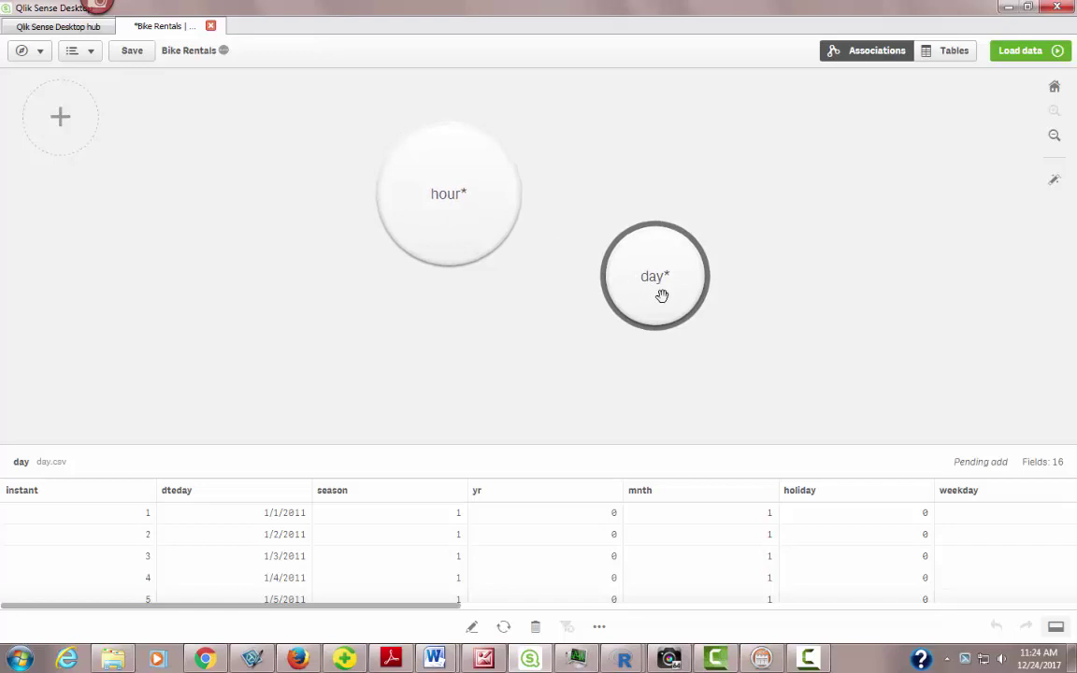
# Drag the day bubble onto hour to associate them on workingday, then load the data
pyautogui.moveTo(660, 287); pyautogui.dragTo(659, 286)
pyautogui.moveTo(442, 243); pyautogui.dragTo(632, 281)
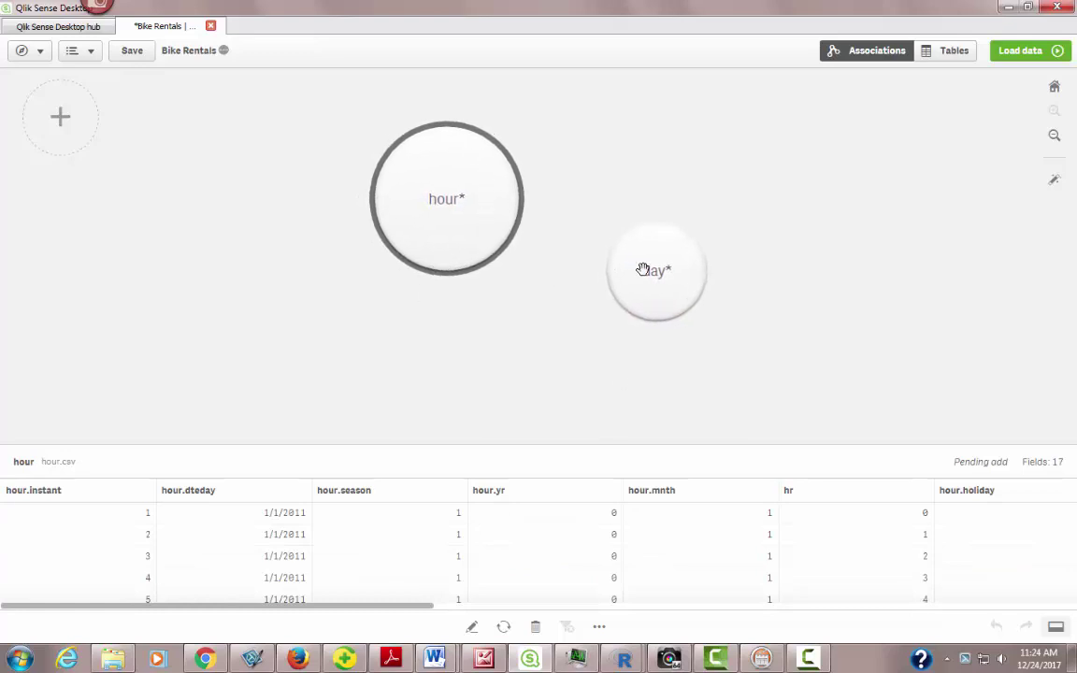
pyautogui.moveTo(642, 268); pyautogui.dragTo(425, 245)
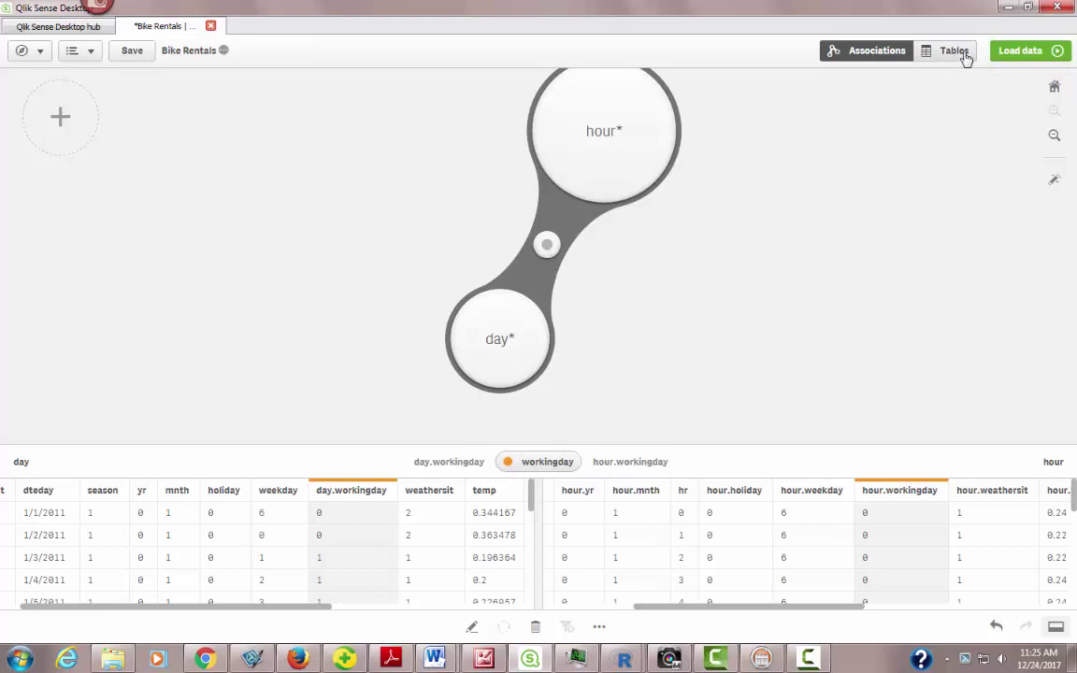
pyautogui.click(1021, 54)
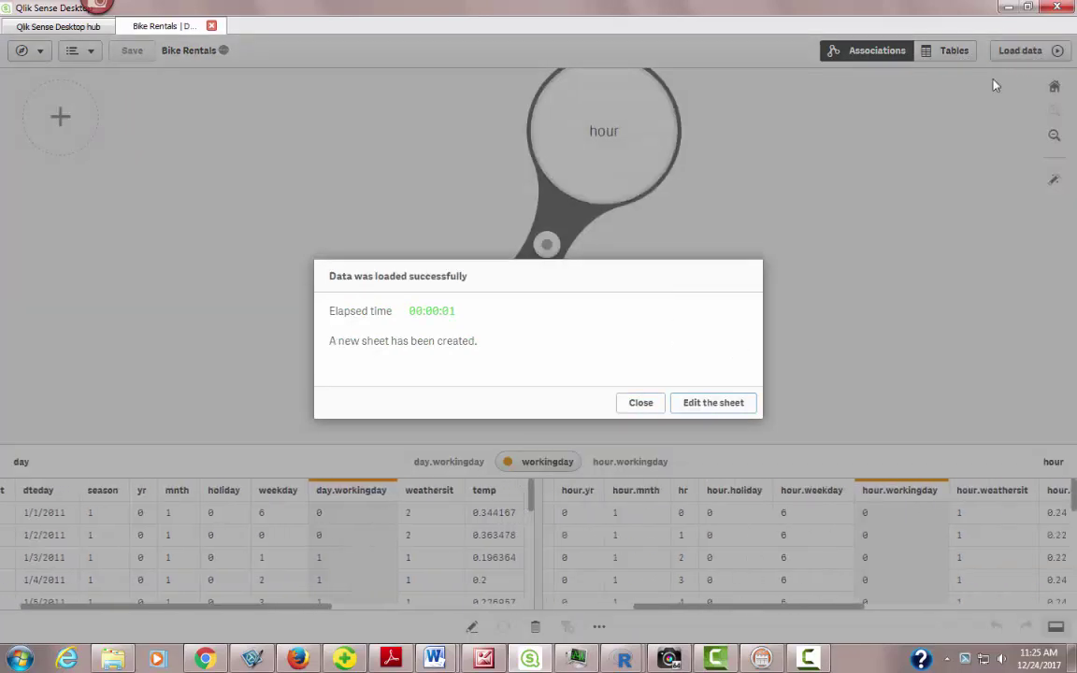
# Open My new sheet for editing from the load-success dialog
pyautogui.click(706, 405)
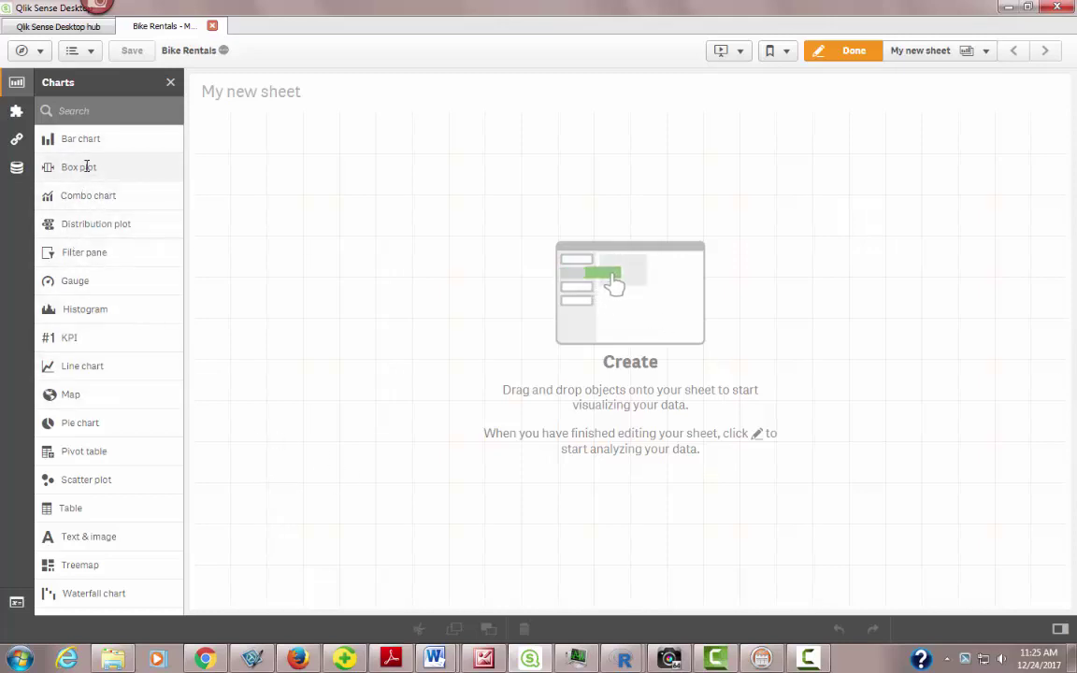
# Place a line chart on My new sheet with dteday.Month as its dimension
pyautogui.doubleClick(58, 367)
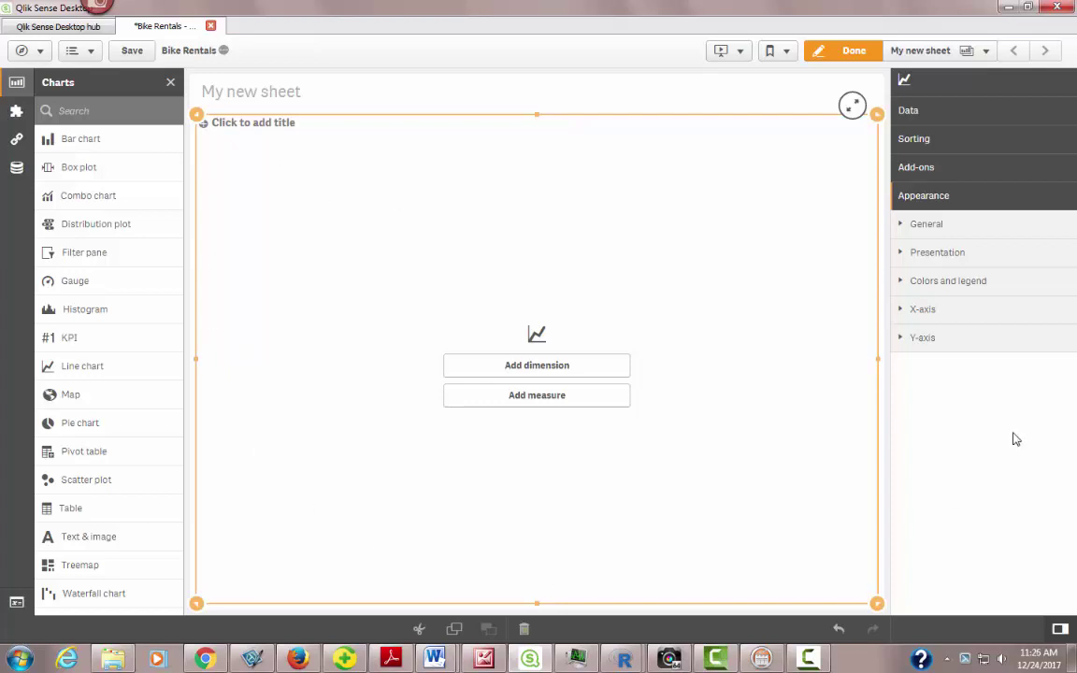
pyautogui.click(581, 368)
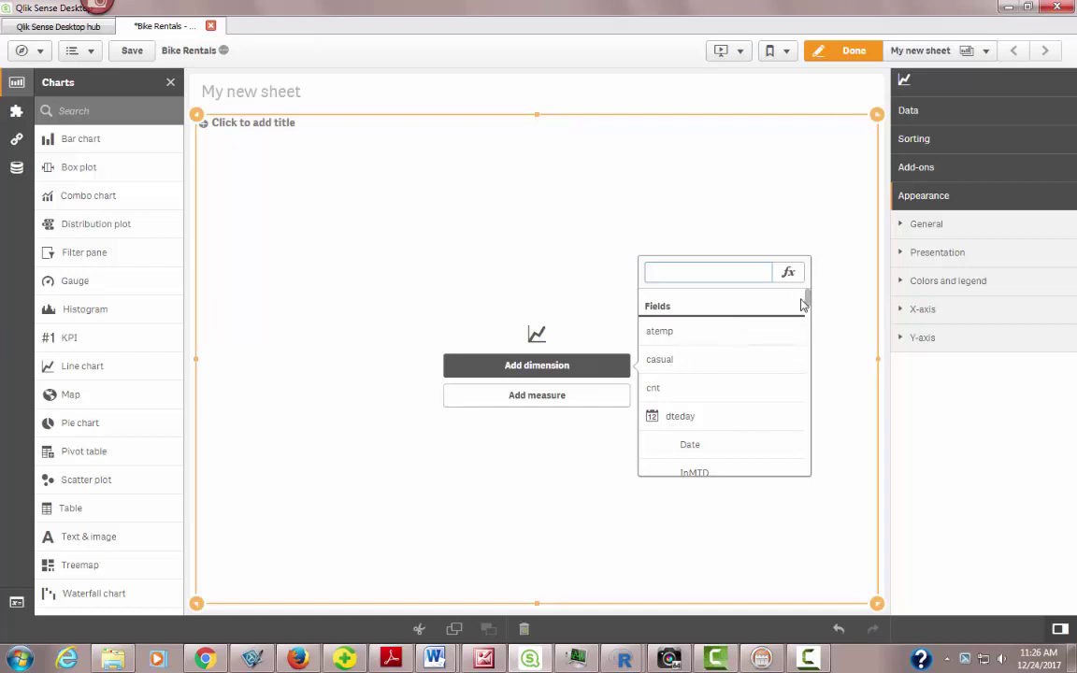
pyautogui.moveTo(809, 299); pyautogui.dragTo(812, 317)
pyautogui.click(705, 366)
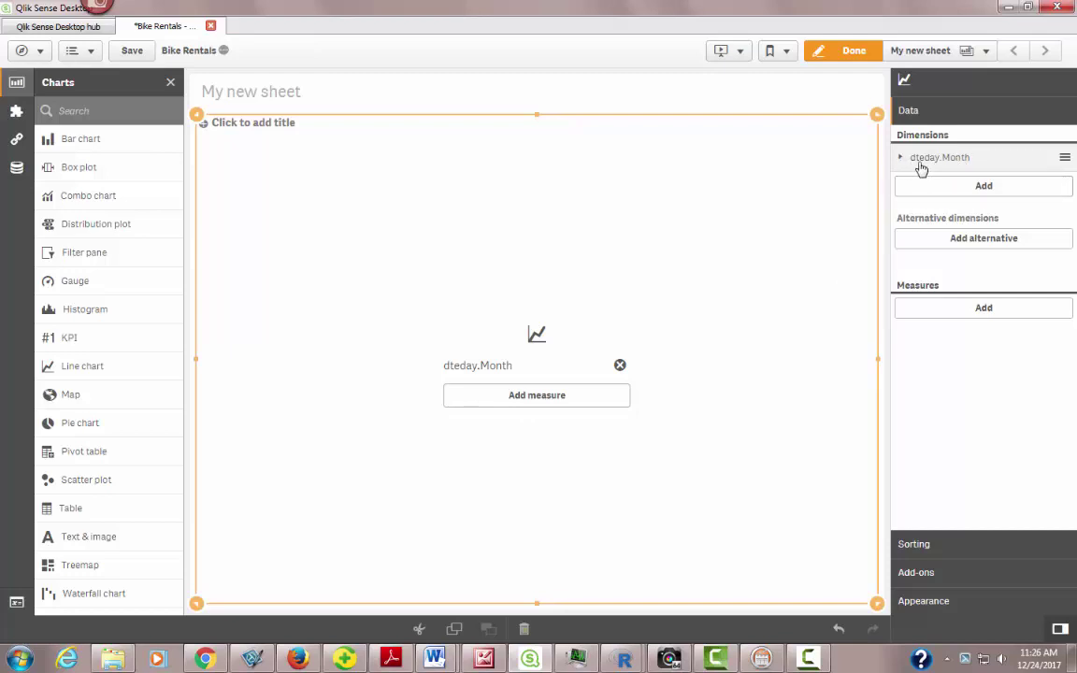
# Add dteday.Year as the chart's second dimension
pyautogui.click(977, 187)
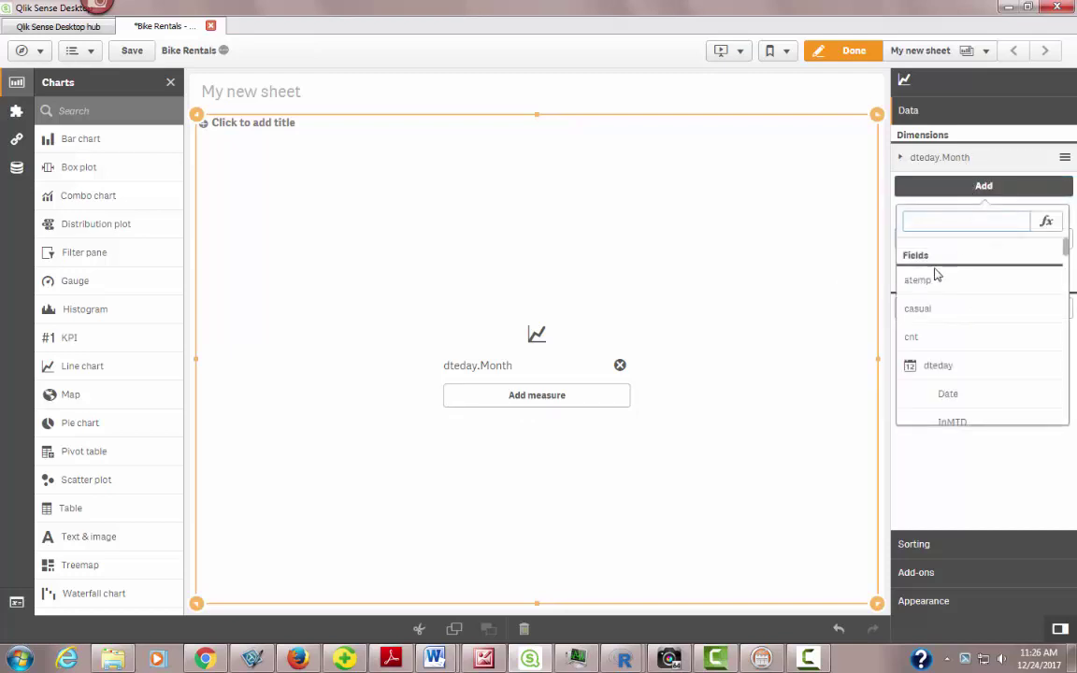
pyautogui.moveTo(1068, 246); pyautogui.dragTo(1066, 291)
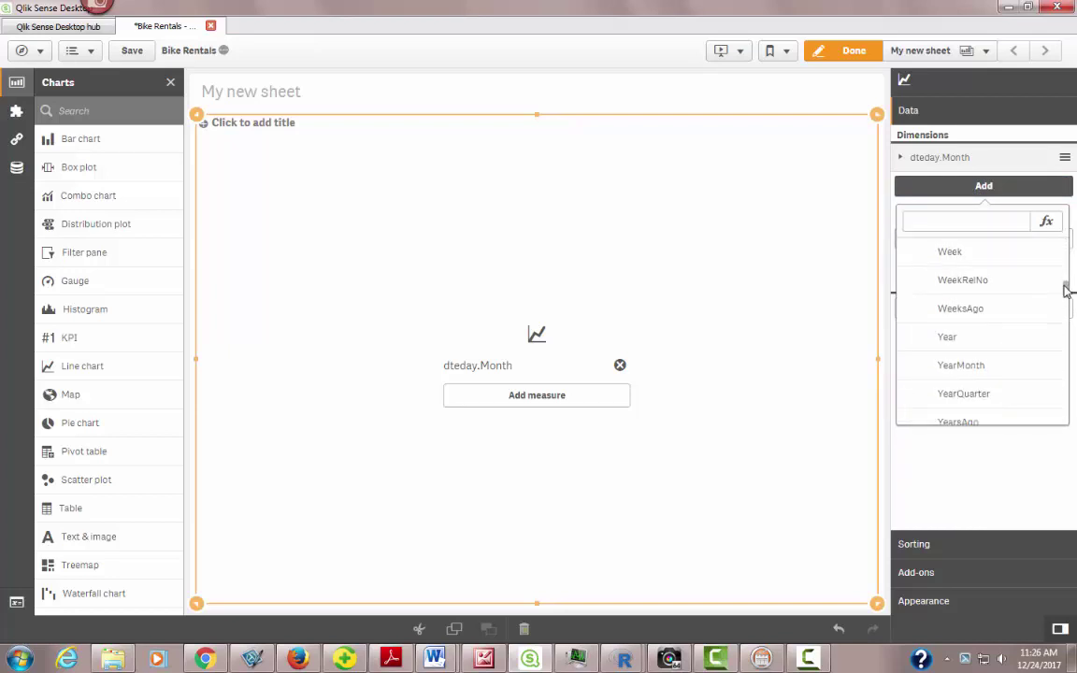
pyautogui.click(946, 338)
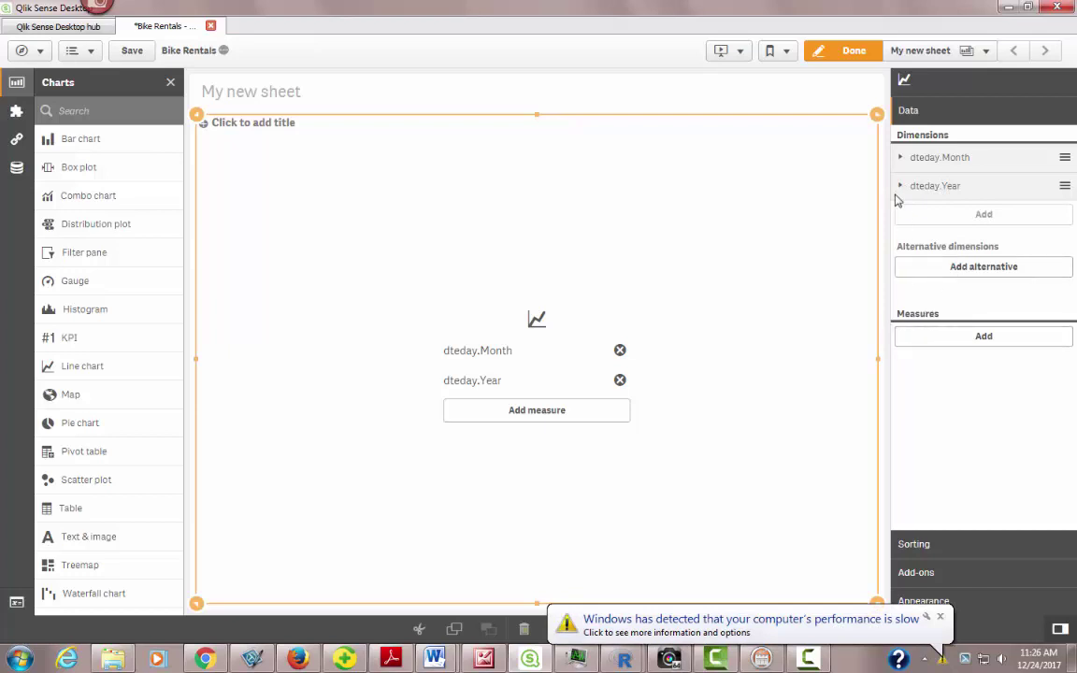
pyautogui.click(969, 336)
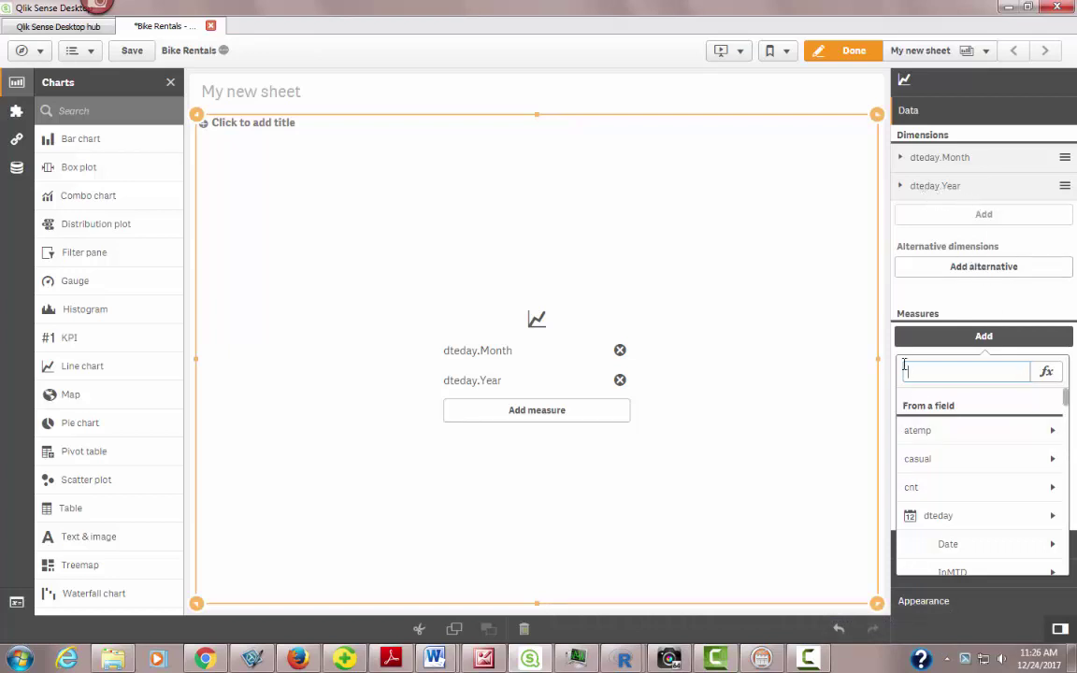
# Write the measure as a custom expression and filter its fields to the day table
pyautogui.click(1047, 373)
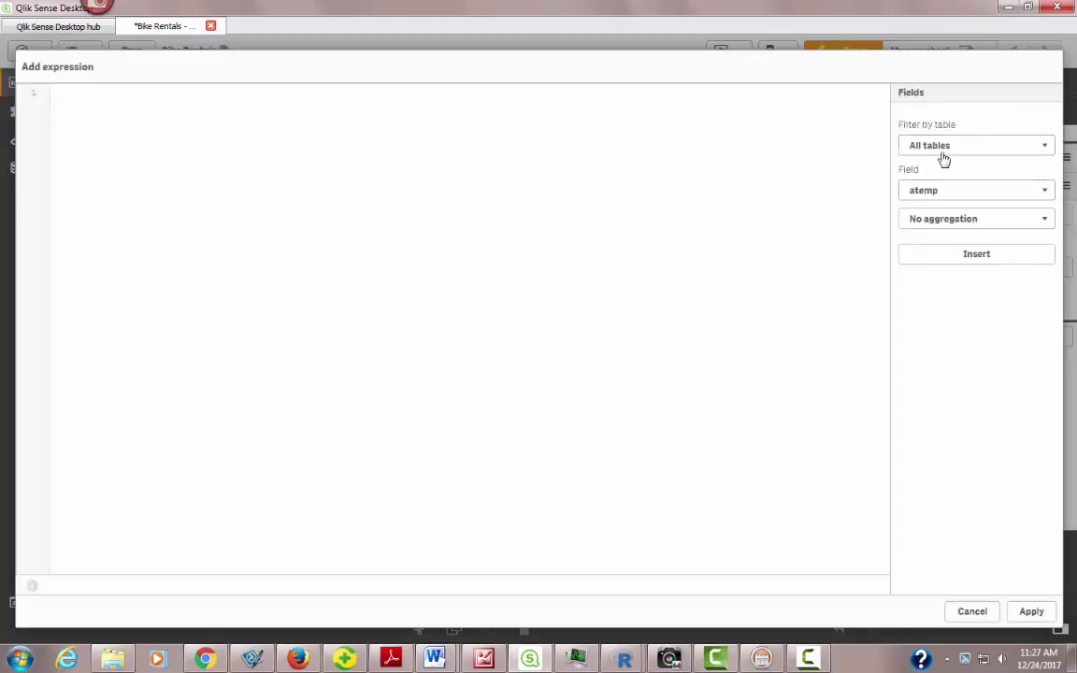
pyautogui.click(1049, 147)
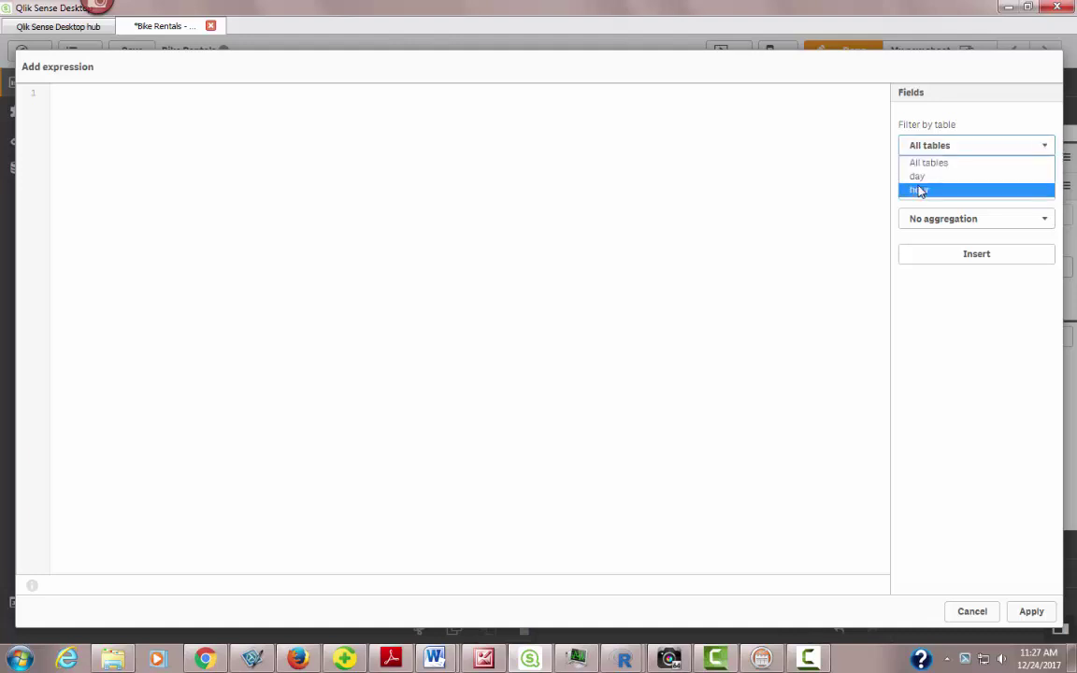
pyautogui.click(917, 177)
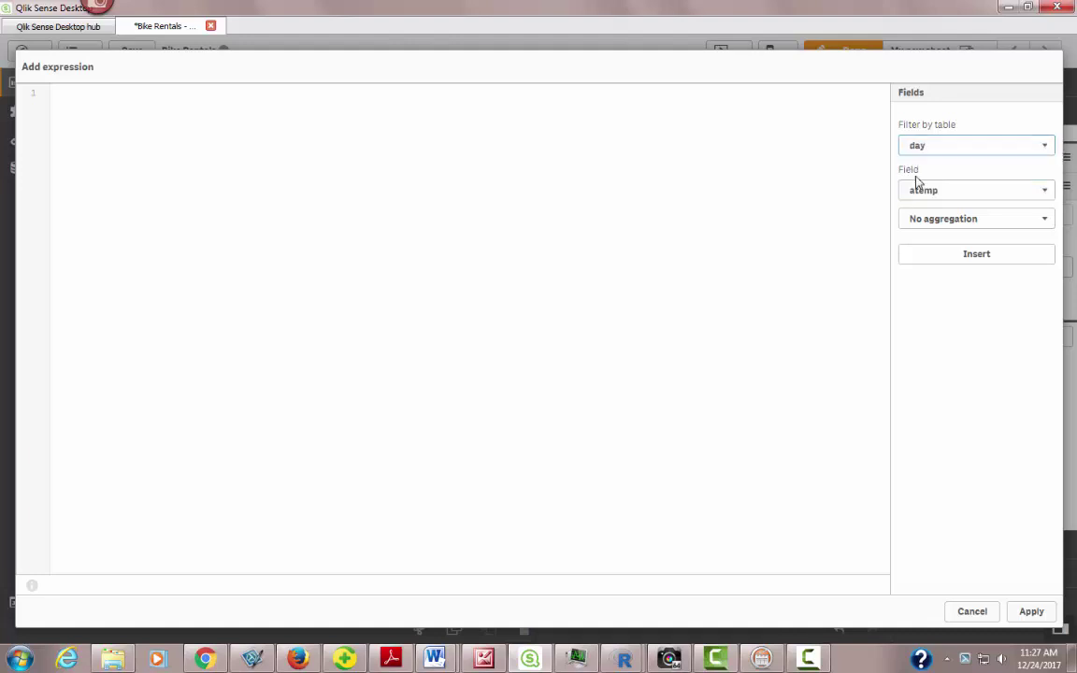
pyautogui.click(1044, 189)
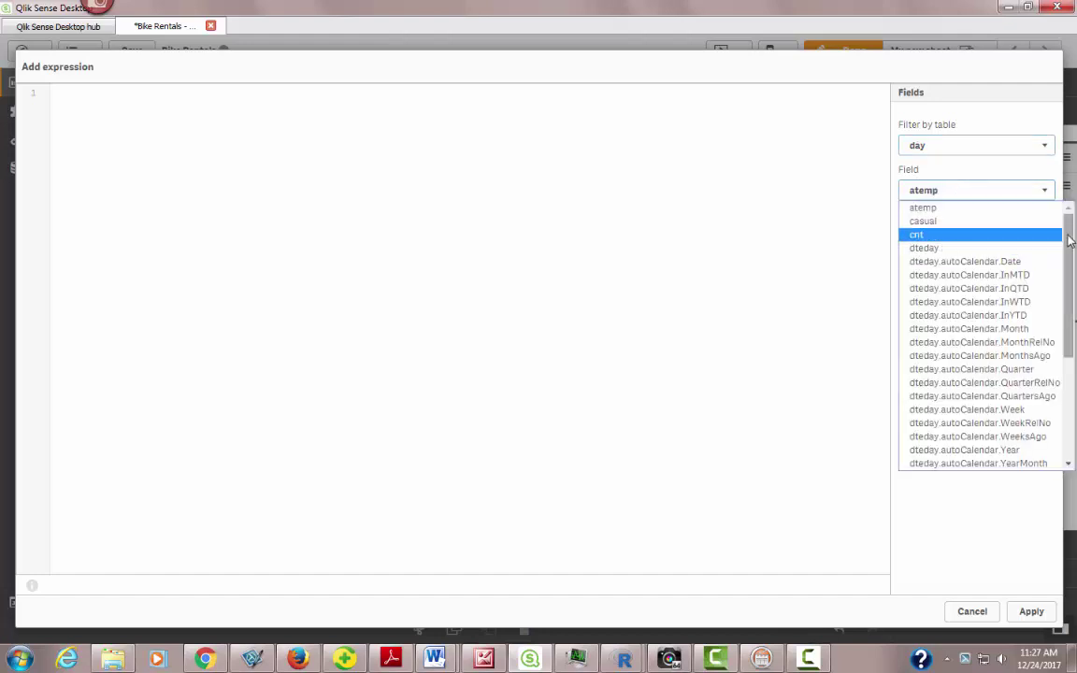
pyautogui.moveTo(1067, 234); pyautogui.dragTo(997, 176)
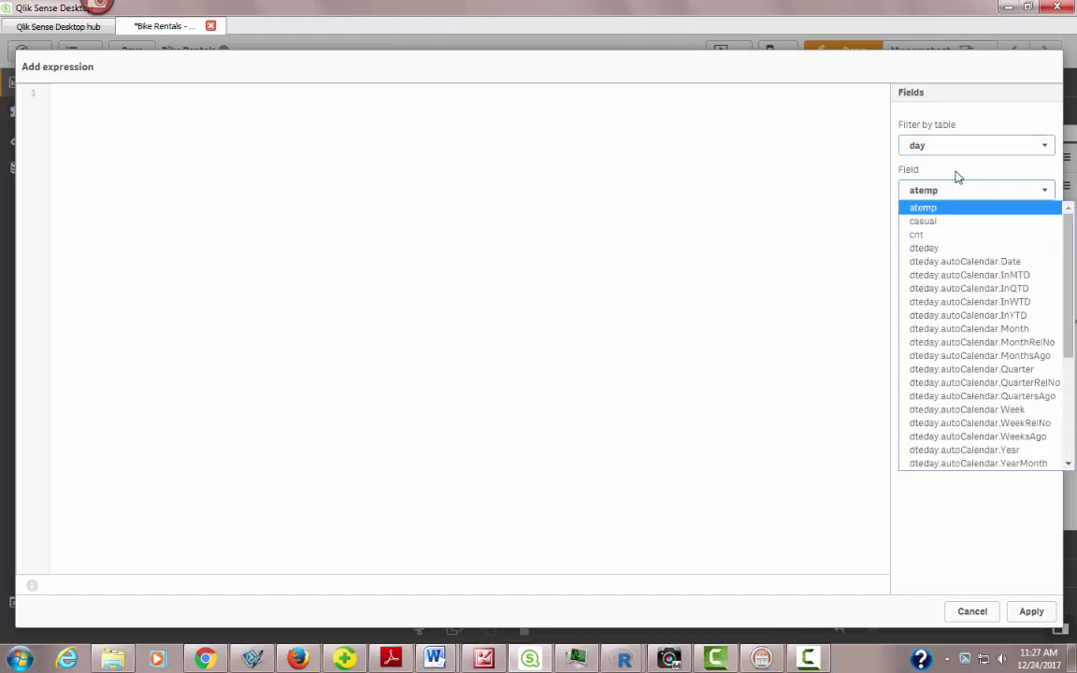
pyautogui.click(954, 173)
# Try filtering the expression fields to the hour table instead and look through them
pyautogui.click(1044, 145)
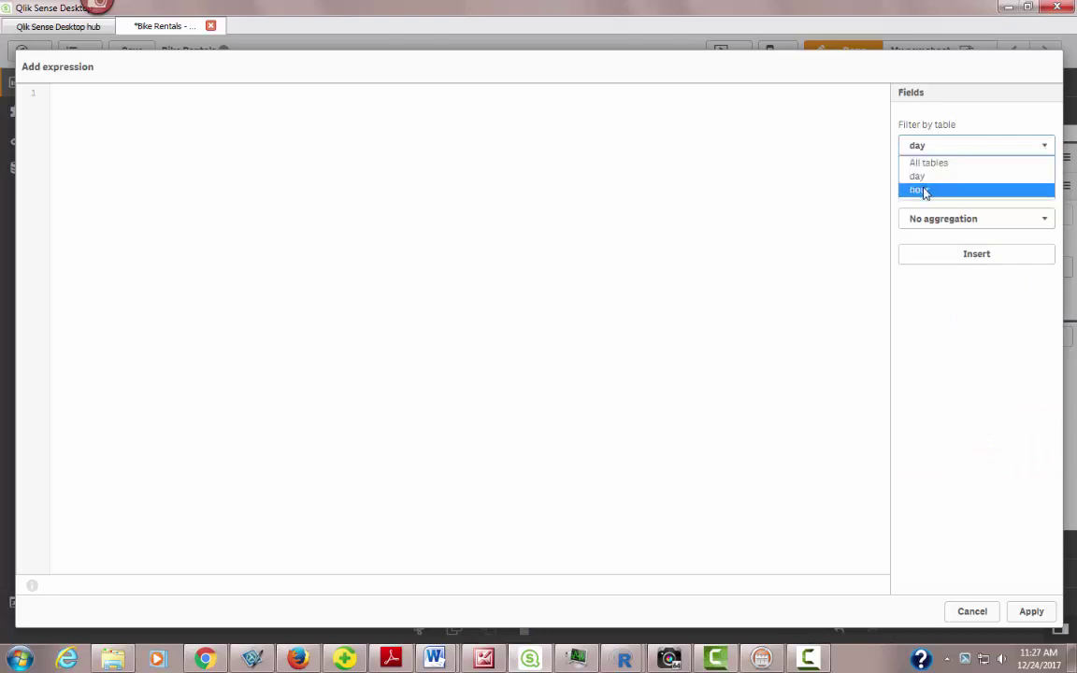
pyautogui.click(926, 190)
pyautogui.click(1025, 194)
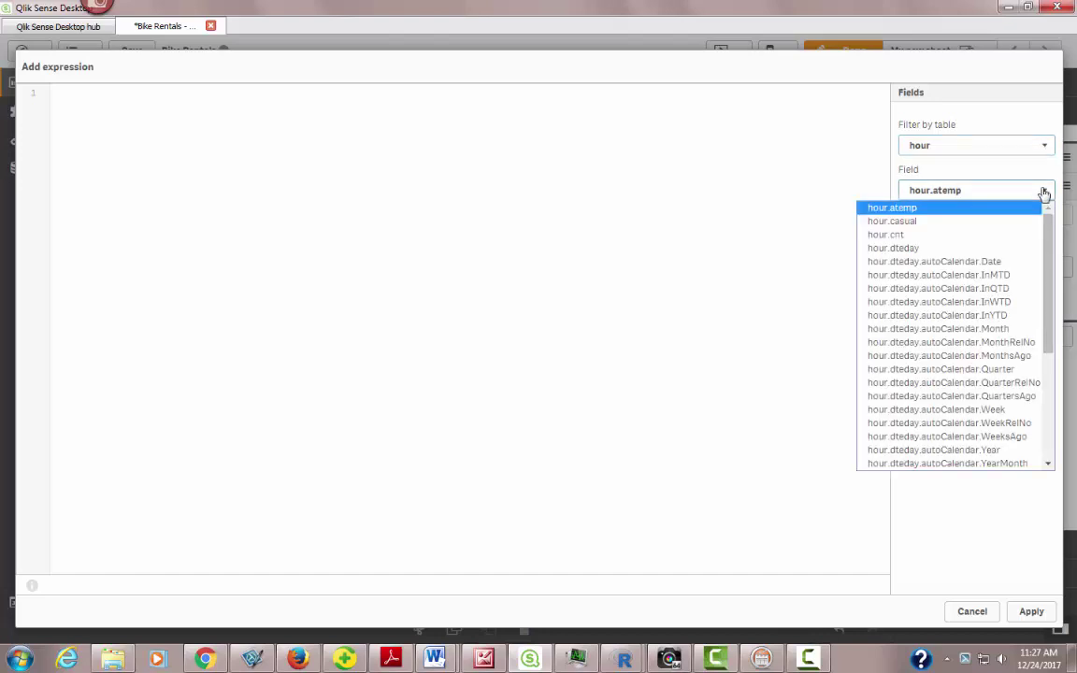
pyautogui.moveTo(1049, 323); pyautogui.dragTo(1022, 234)
pyautogui.click(1043, 150)
# Switch the field filter back to the day table and browse its fields
pyautogui.click(1019, 147)
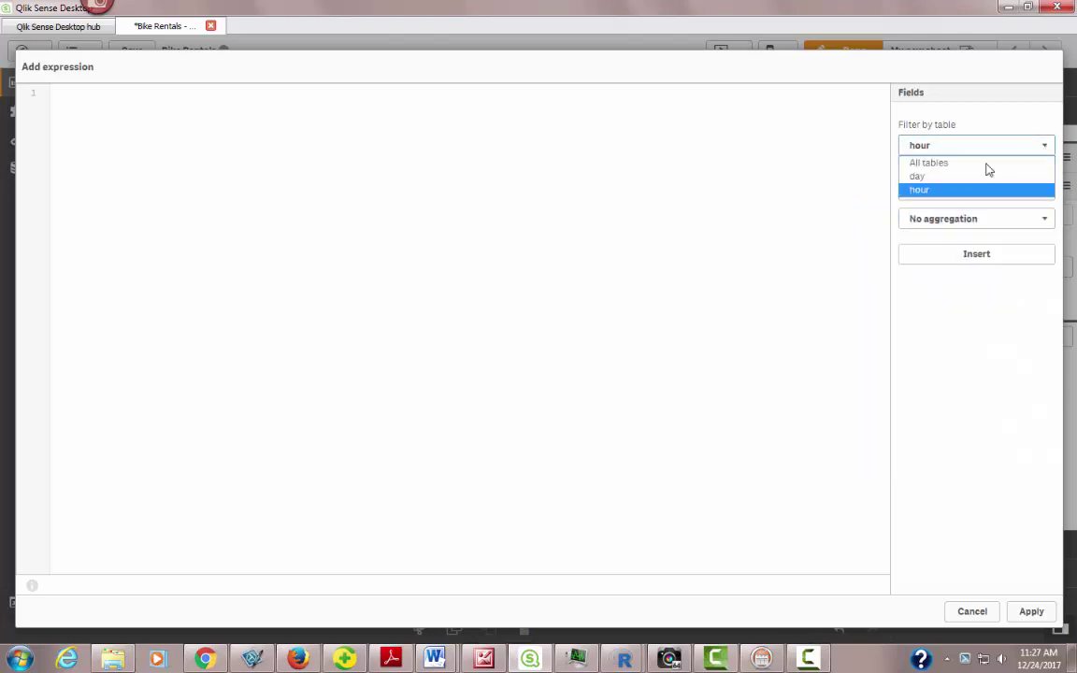
pyautogui.click(932, 178)
pyautogui.click(1041, 190)
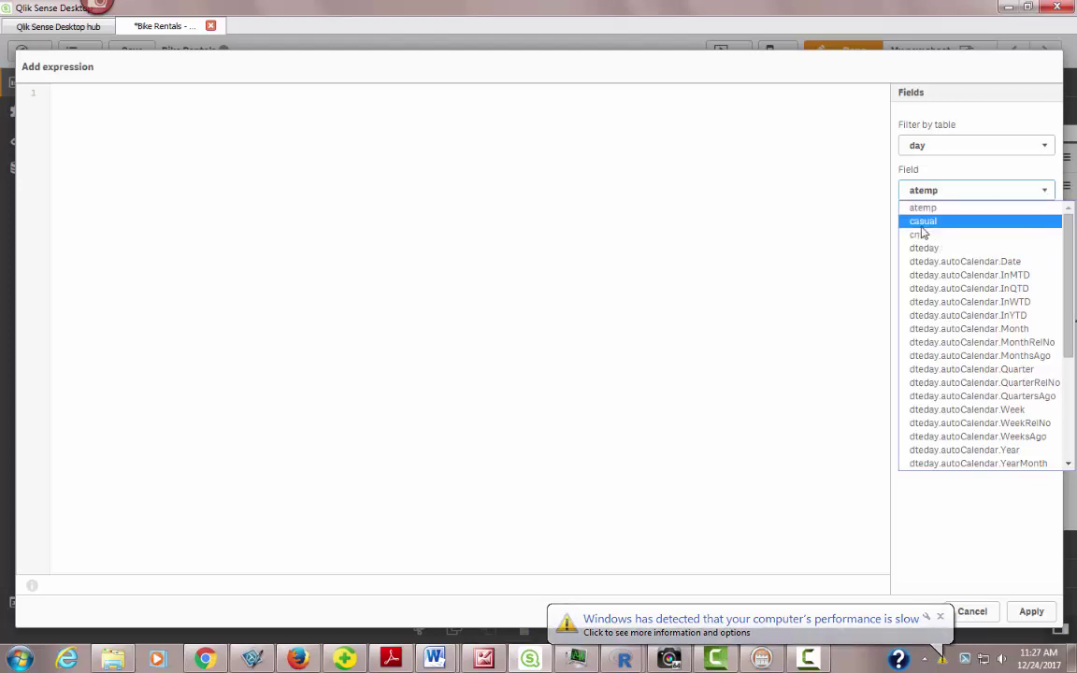
pyautogui.scroll(-3, 961, 273)
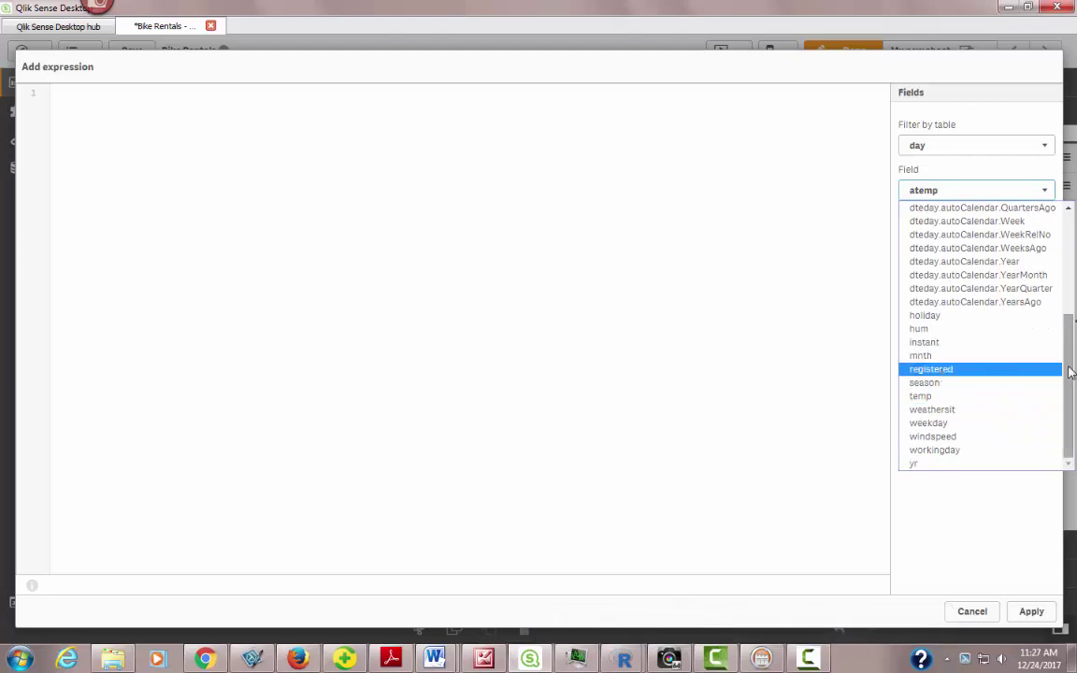
pyautogui.moveTo(1071, 363); pyautogui.dragTo(1073, 252)
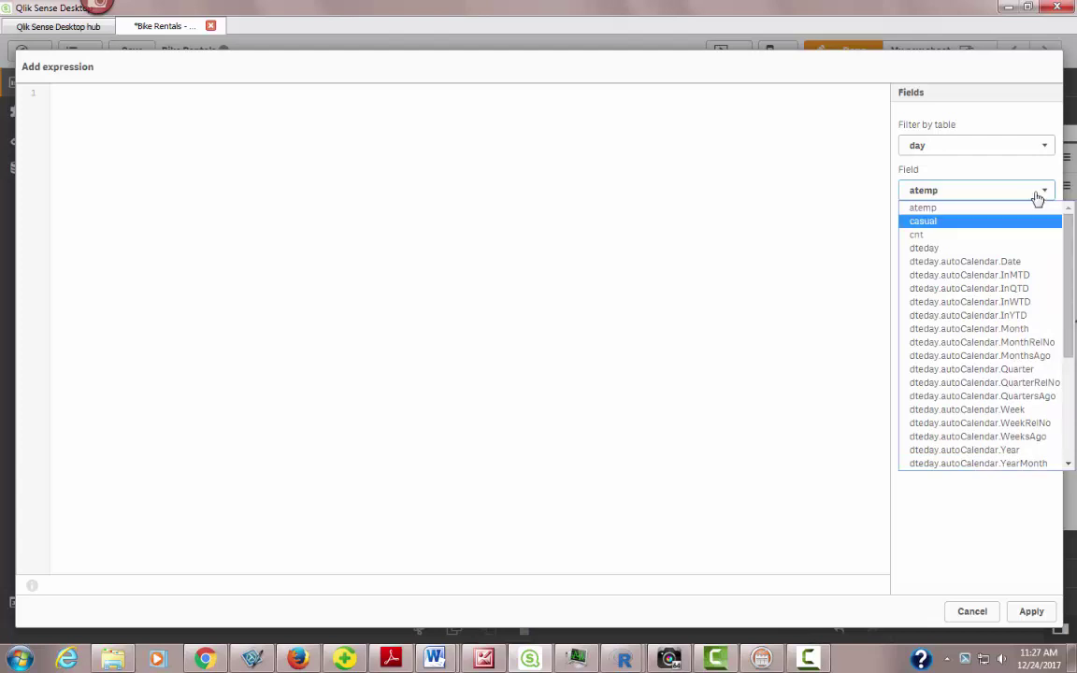
# Build the expression Sum(casual)+Sum(registered) from the day table fields
pyautogui.click(957, 222)
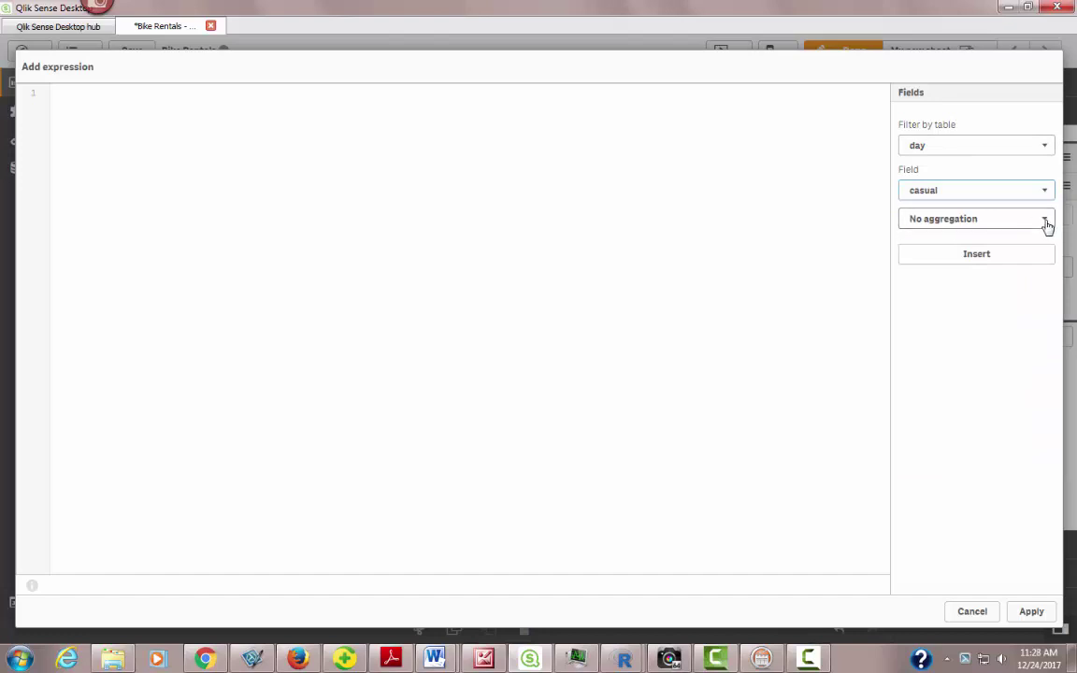
pyautogui.click(1045, 220)
pyautogui.click(922, 248)
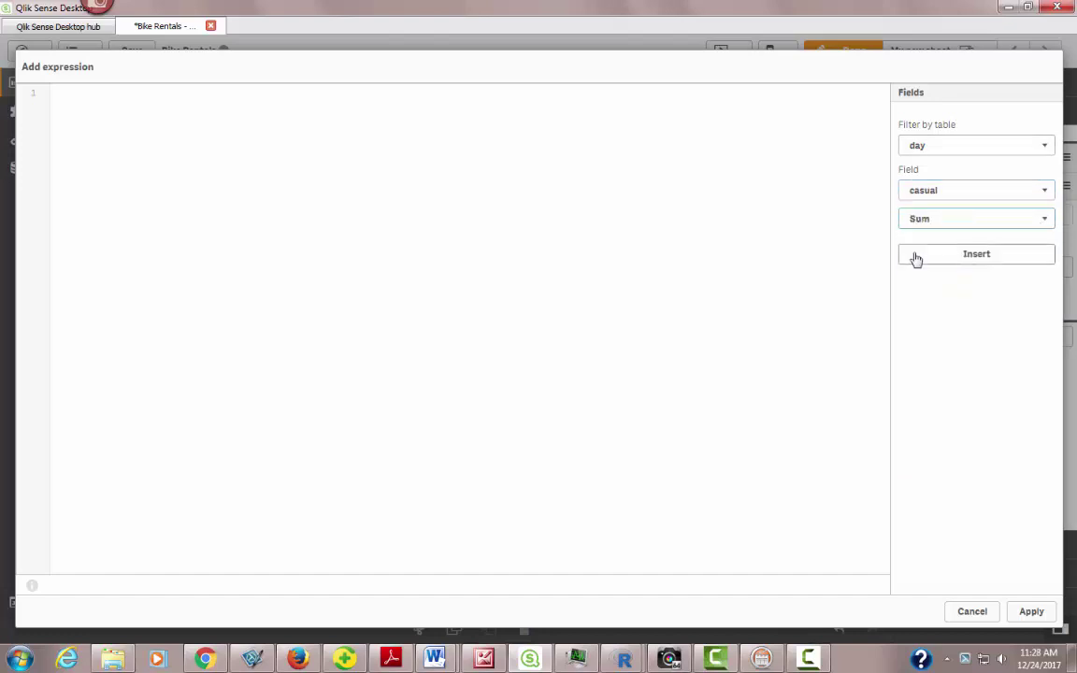
pyautogui.click(950, 261)
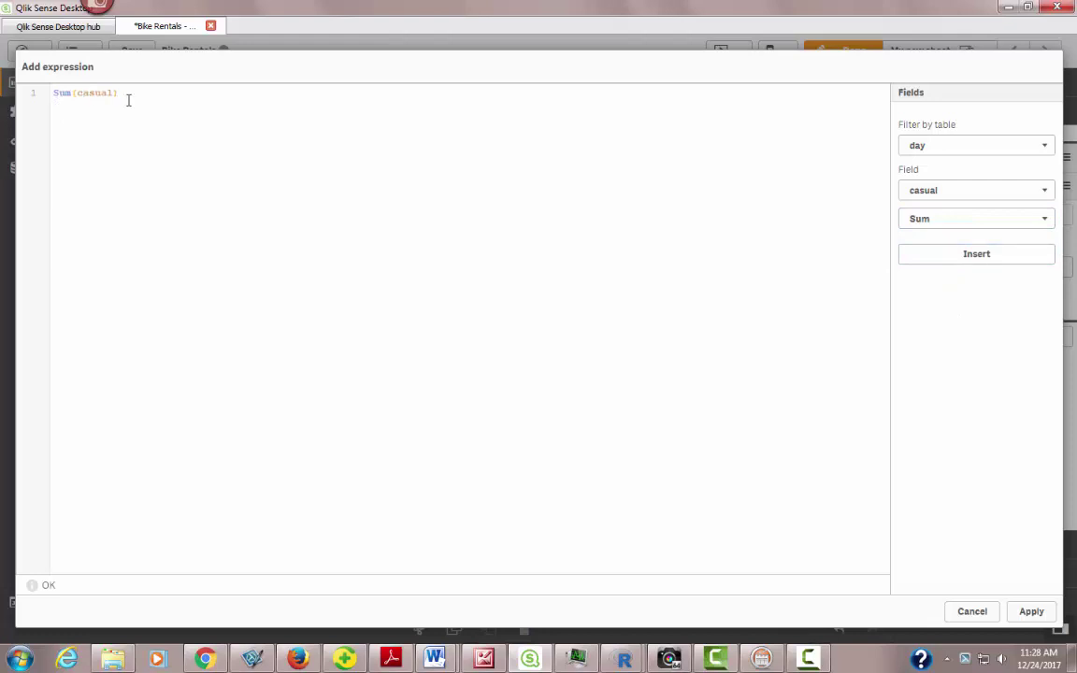
pyautogui.write('+')
pyautogui.click(1045, 190)
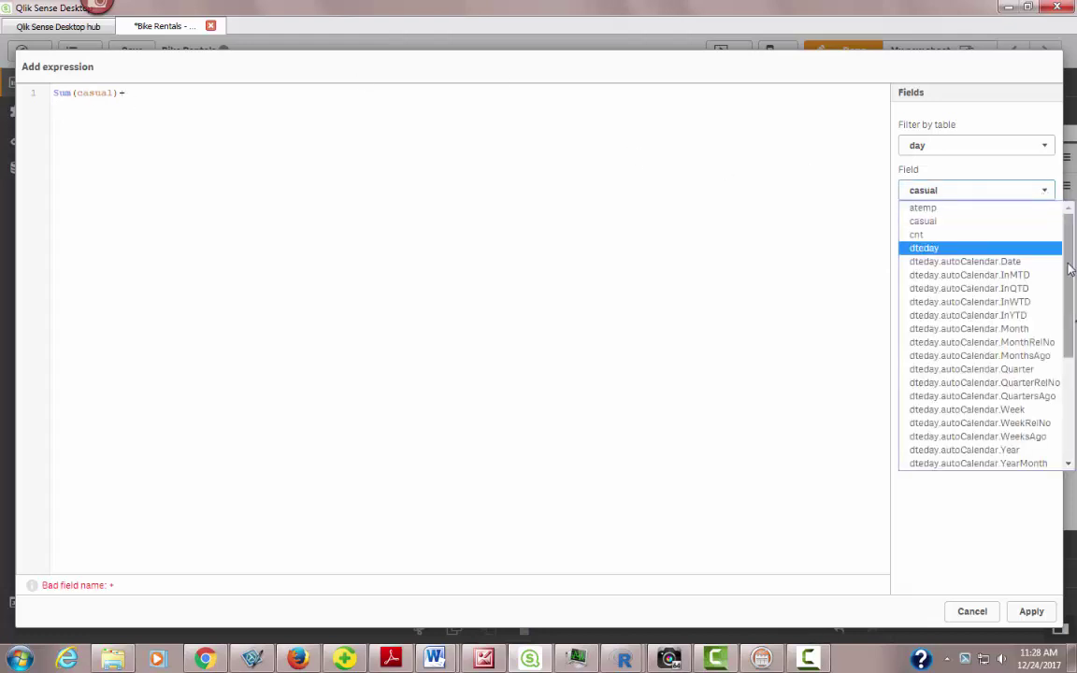
pyautogui.moveTo(1071, 284); pyautogui.dragTo(1061, 390)
pyautogui.click(952, 369)
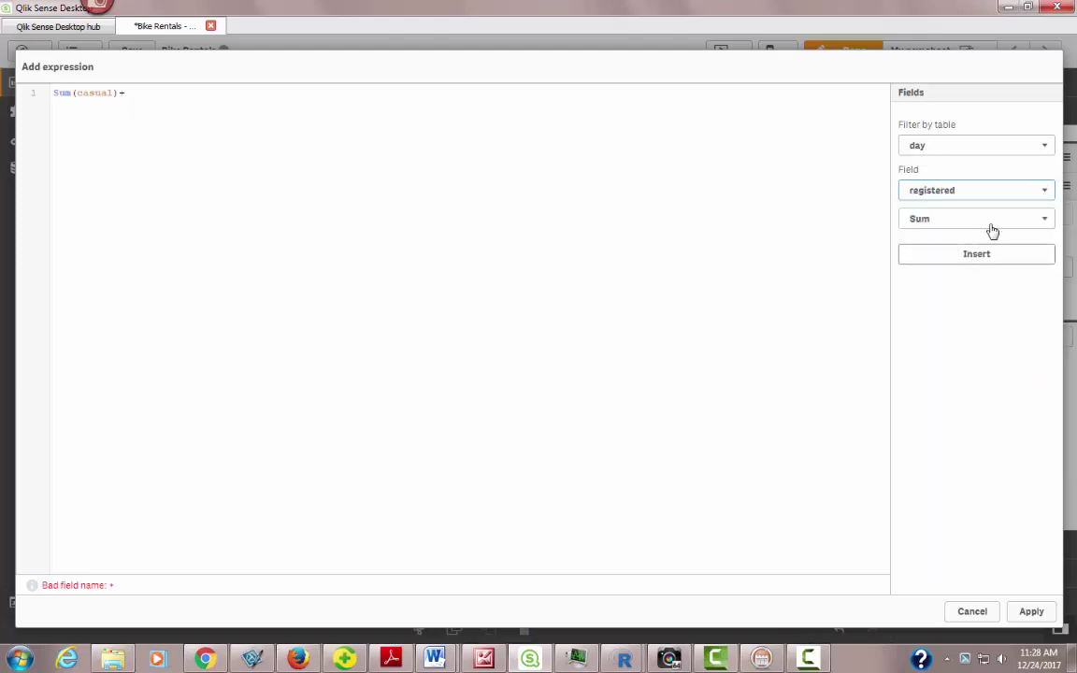
pyautogui.click(984, 255)
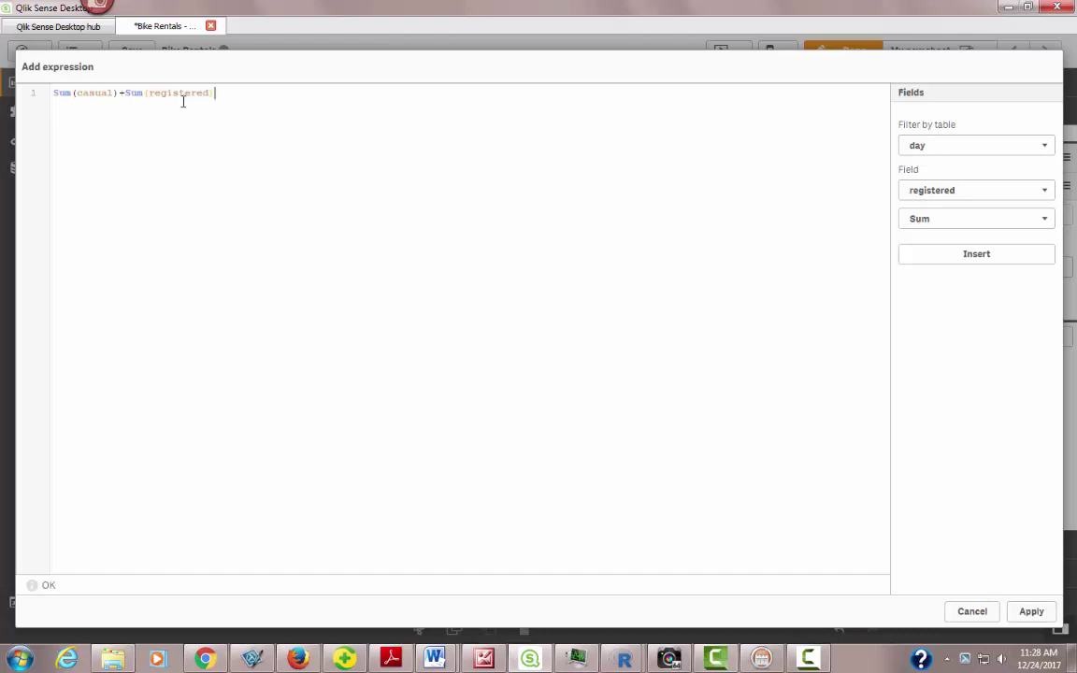
# Delete that expression and insert Sum(cnt) using the cnt field instead
pyautogui.click(1045, 190)
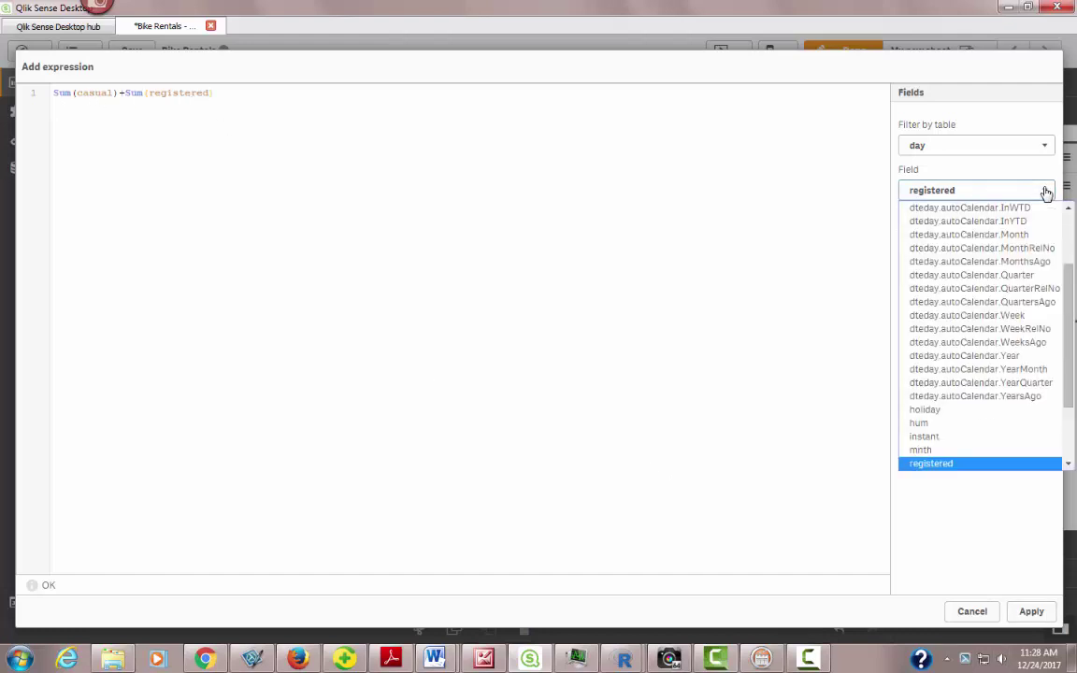
pyautogui.scroll(3, 933, 271)
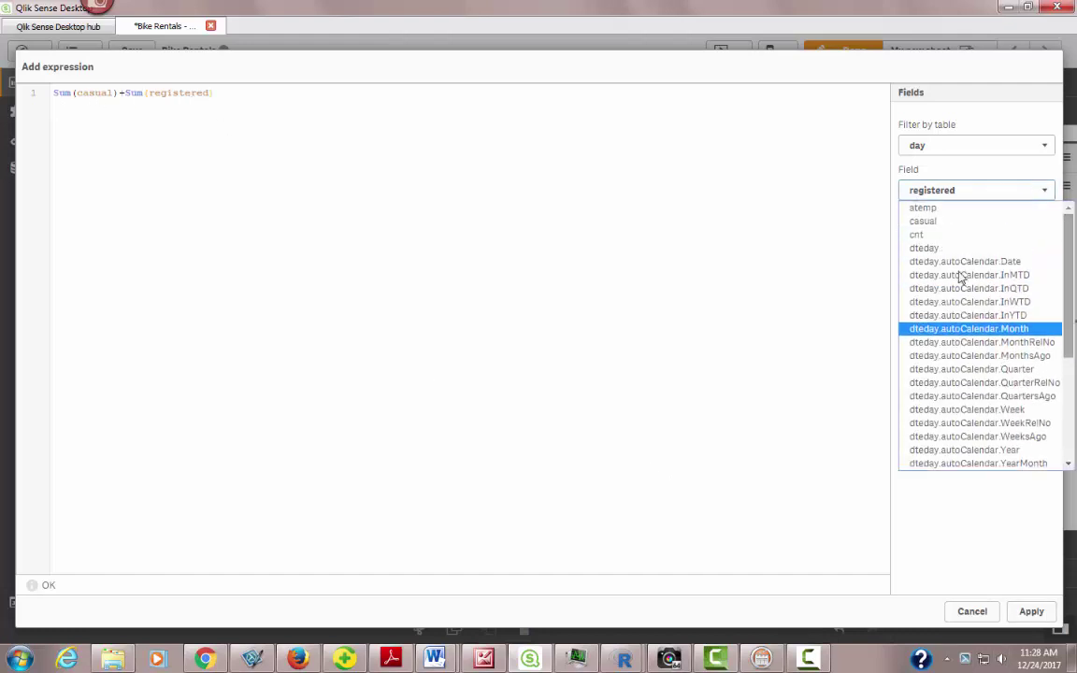
pyautogui.click(921, 235)
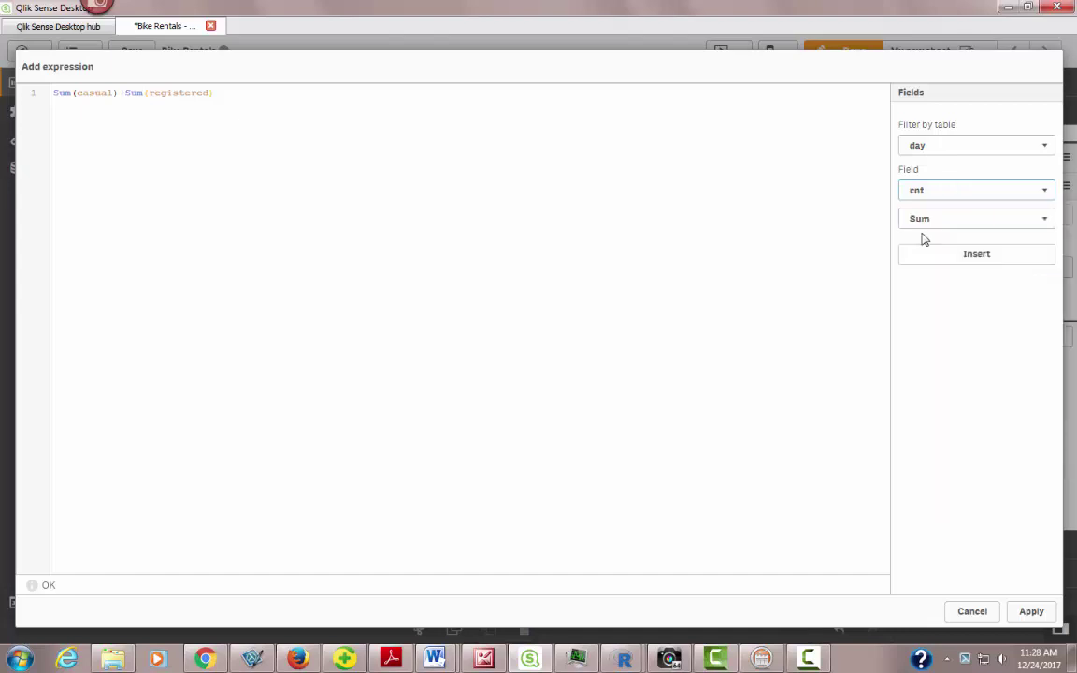
pyautogui.click(225, 92)
pyautogui.click(31, 96)
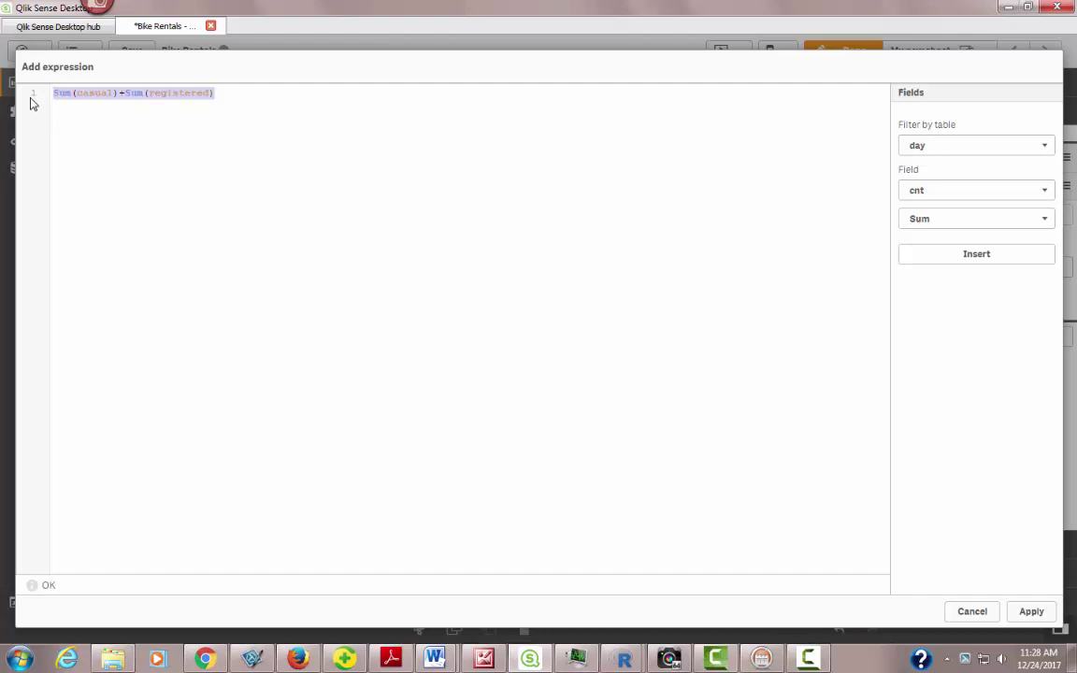
pyautogui.press('Delete')
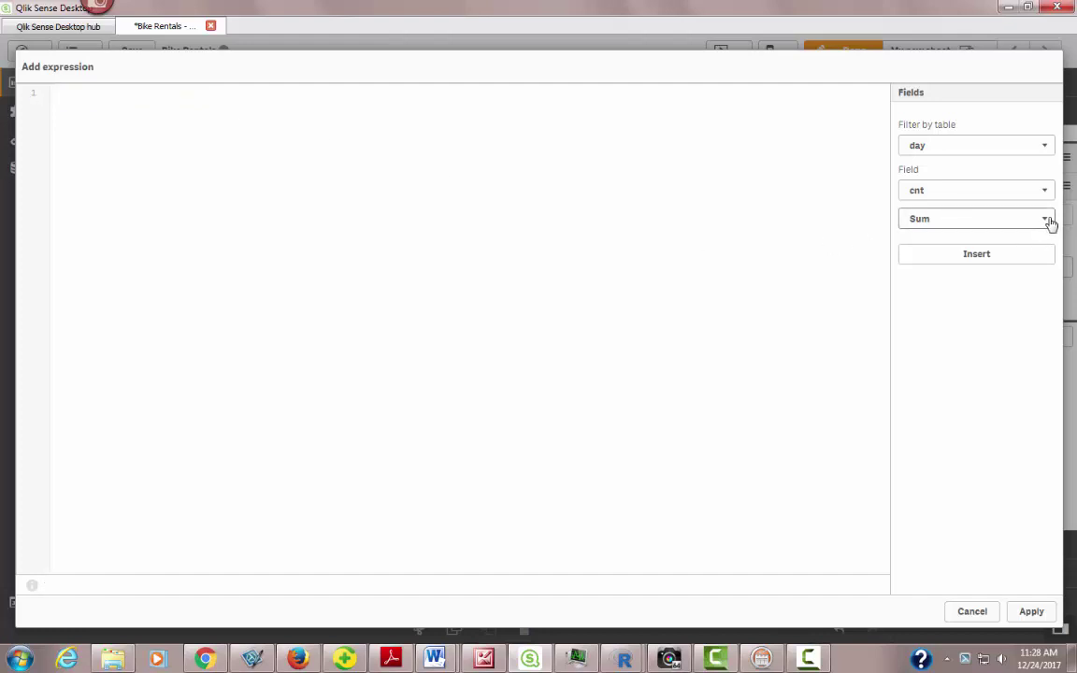
pyautogui.click(973, 260)
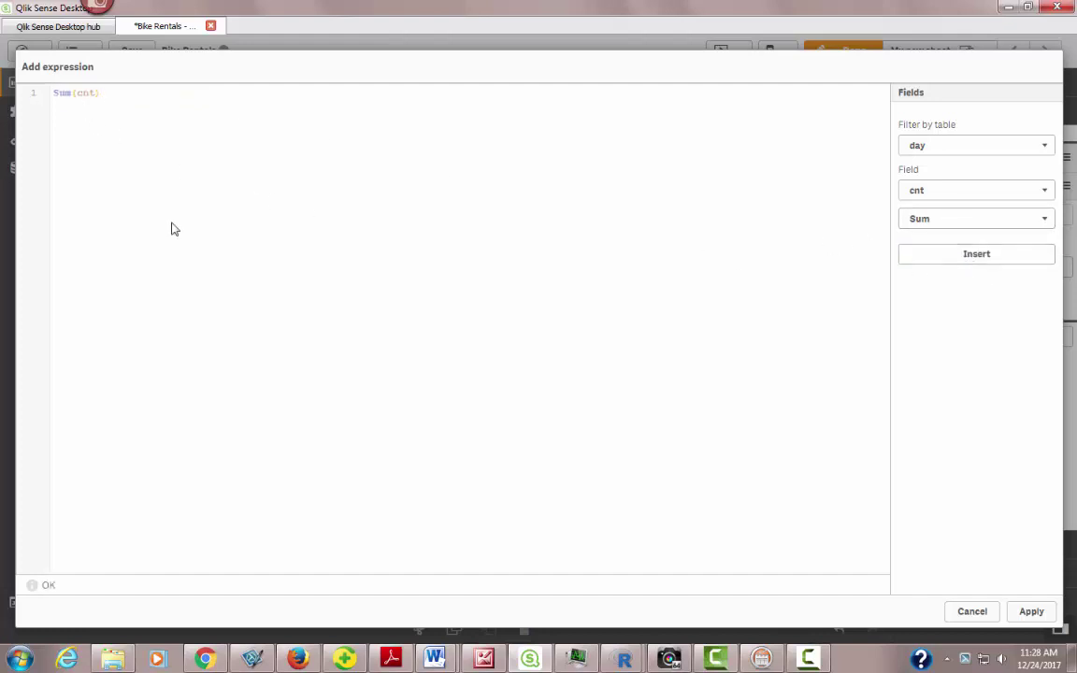
# Apply the expression, then change the measure from Sum(cnt) to Avg(cnt)
pyautogui.click(1031, 611)
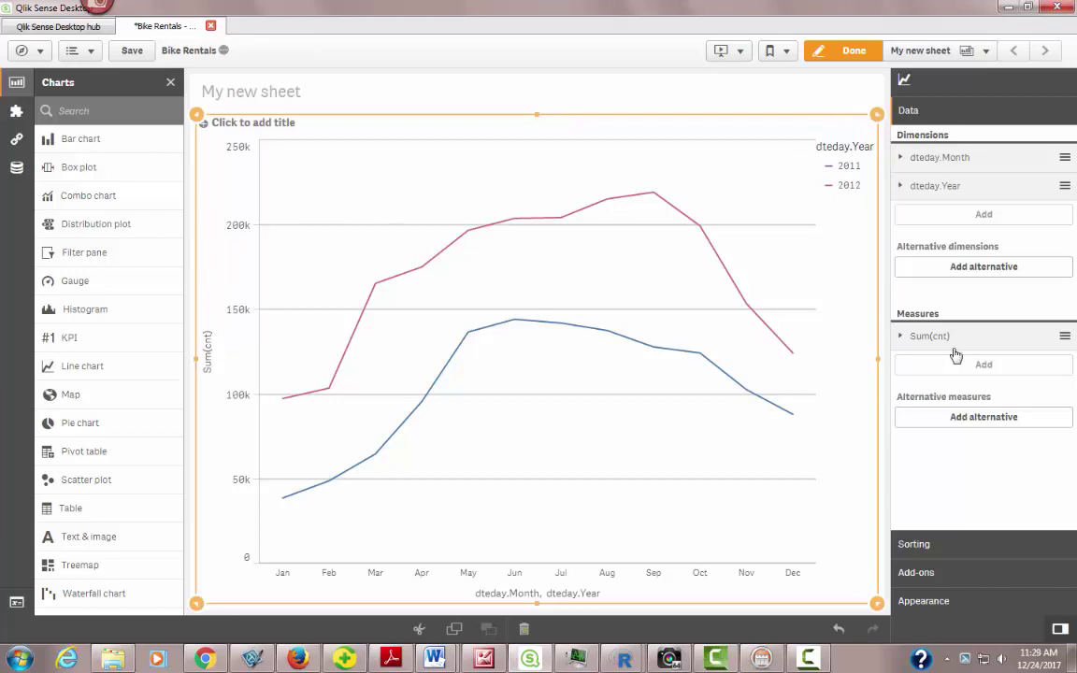
pyautogui.click(904, 337)
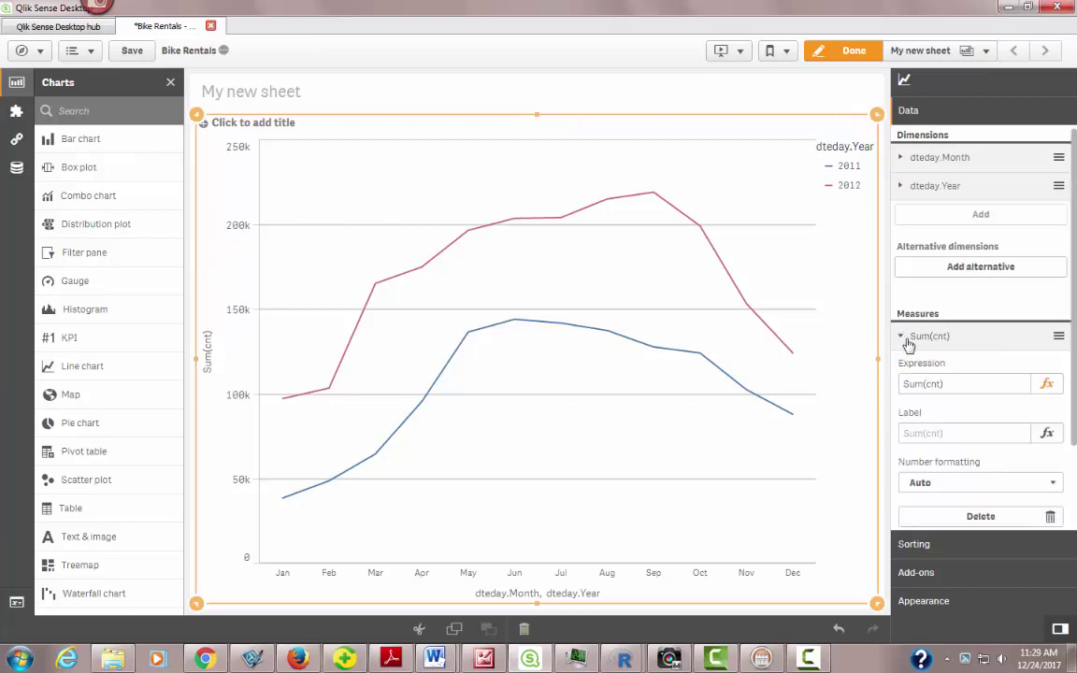
pyautogui.click(925, 384)
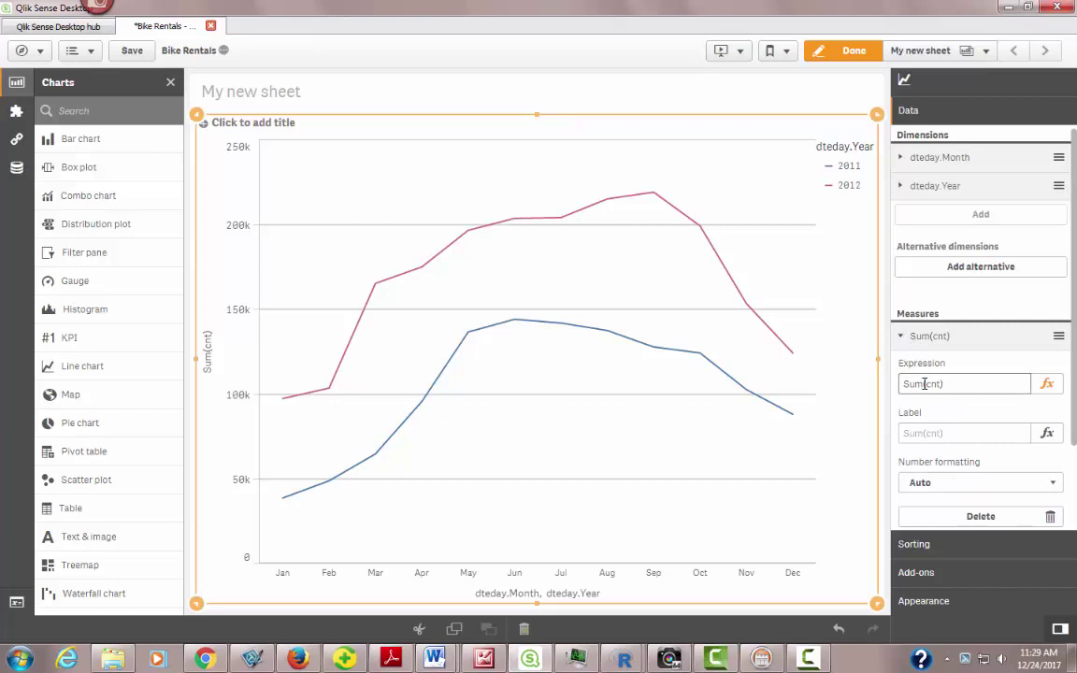
pyautogui.moveTo(925, 384); pyautogui.dragTo(900, 384)
pyautogui.write('Avg')
pyautogui.press('Return')
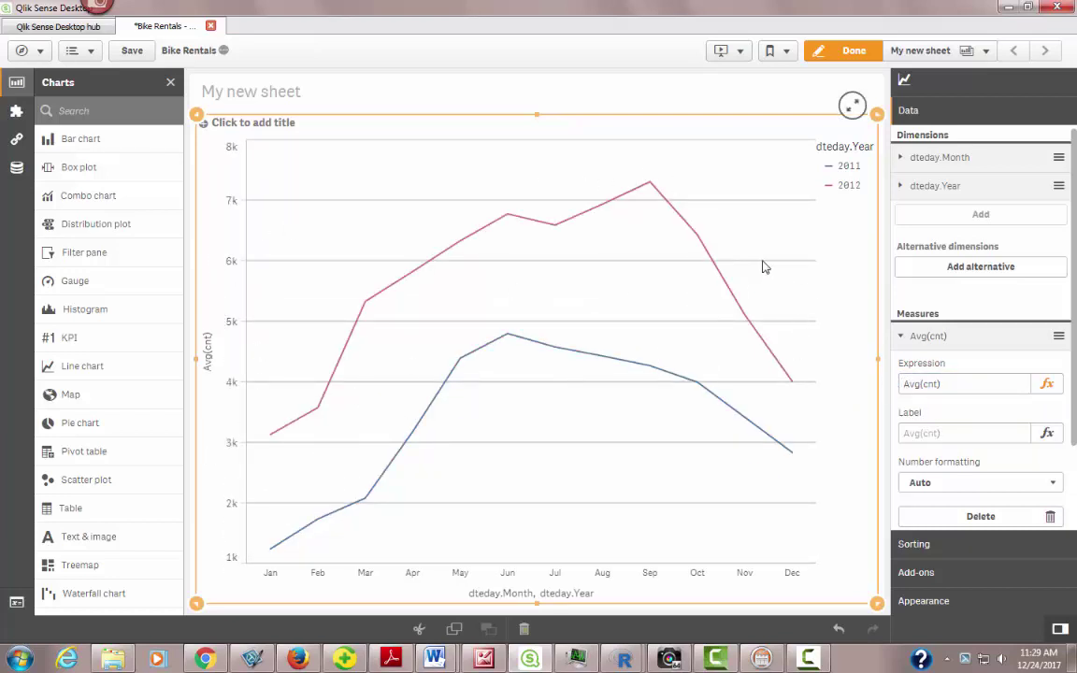
# Relabel the dteday.Month dimension as Month
pyautogui.click(904, 159)
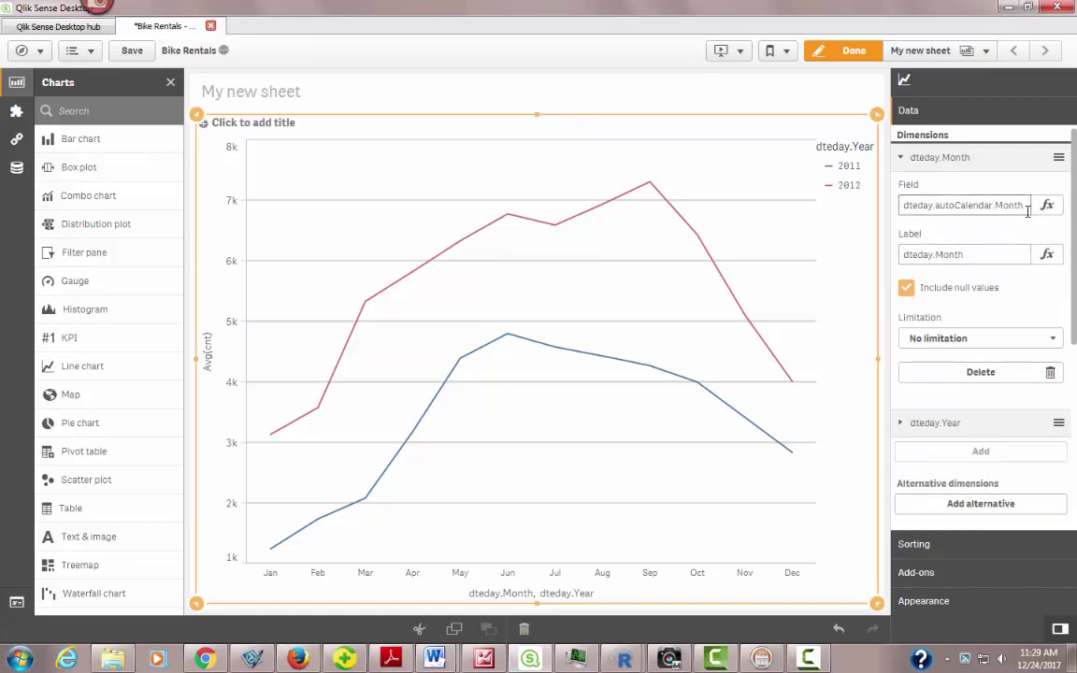
pyautogui.doubleClick(912, 255)
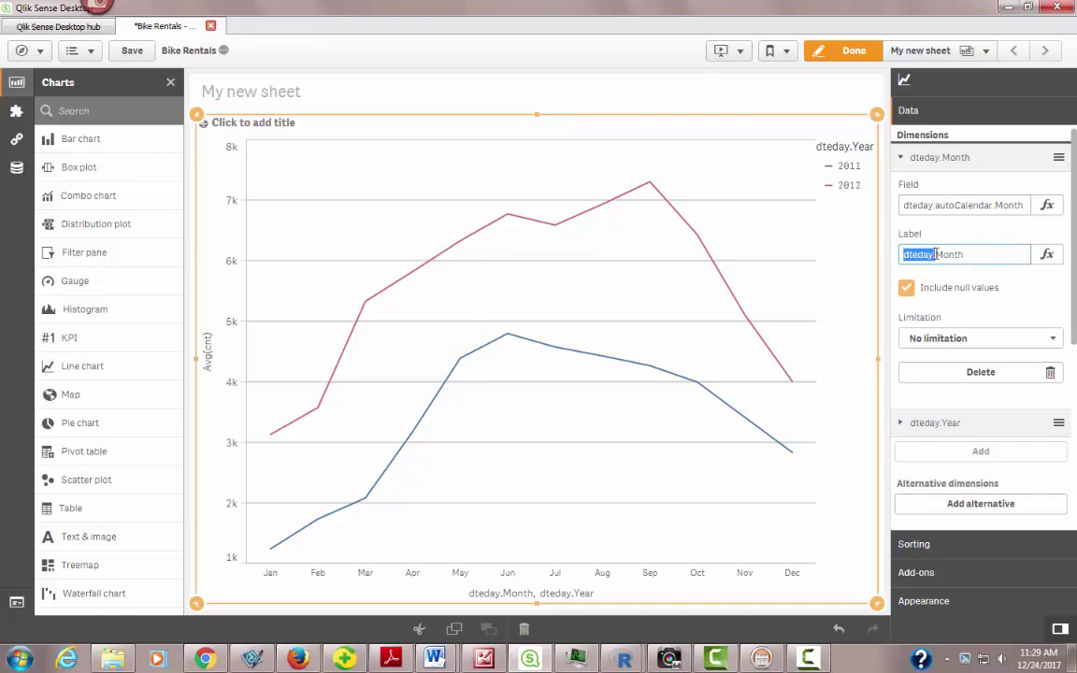
pyautogui.press('BackSpace')
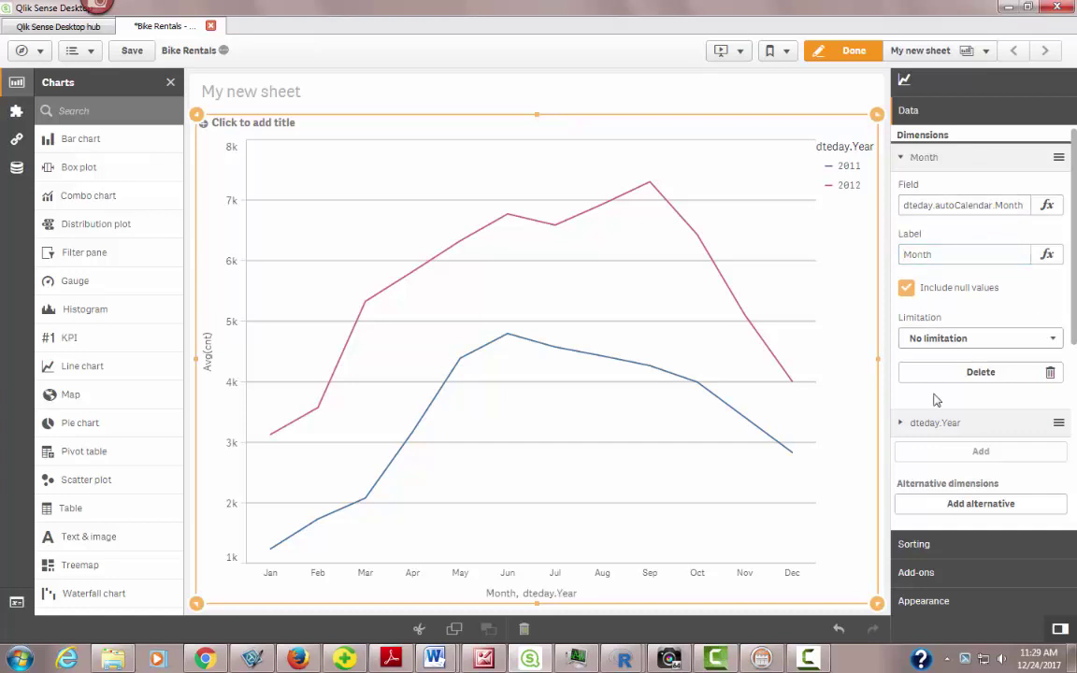
pyautogui.click(901, 425)
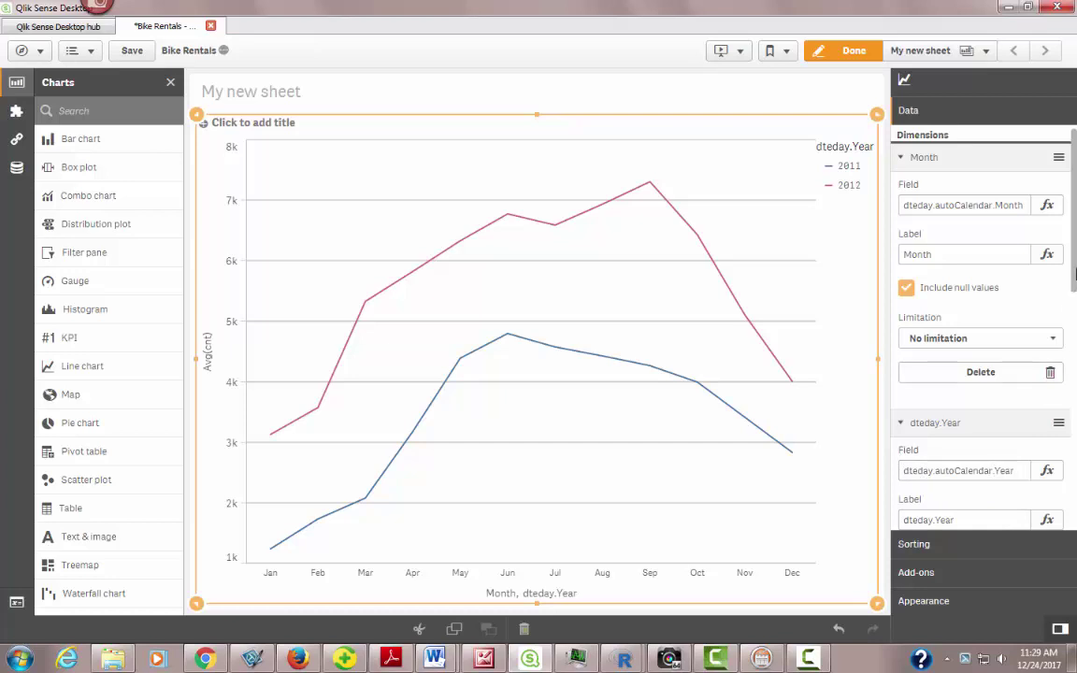
# Remove the 'dteday.' prefix so the year dimension's label reads Year
pyautogui.scroll(-2, 1029, 309)
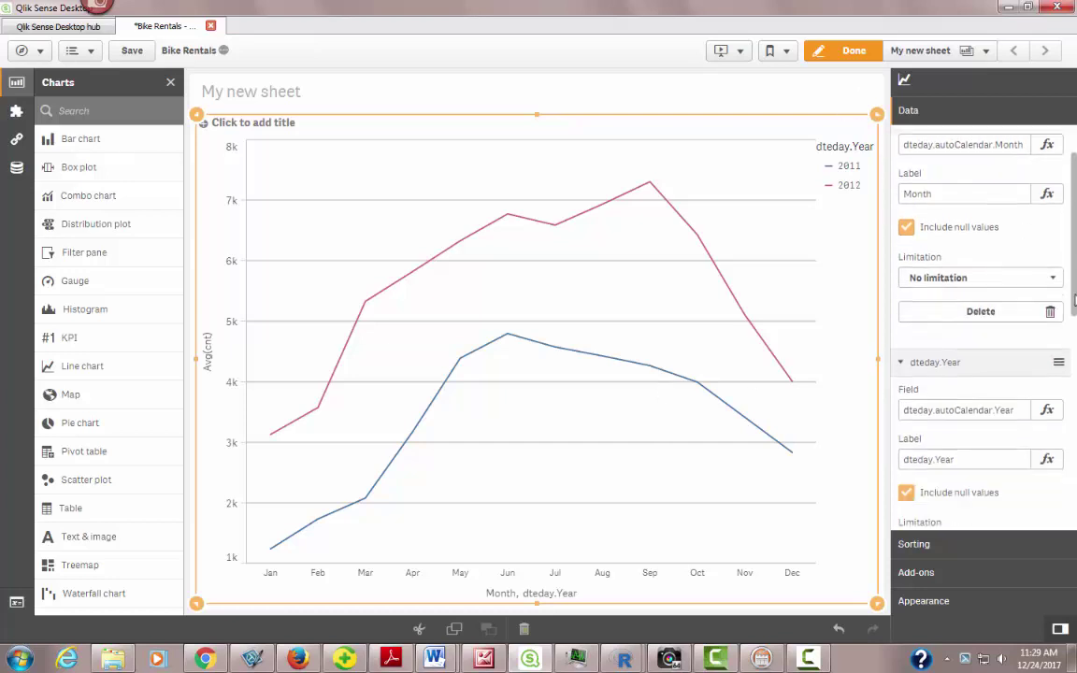
pyautogui.moveTo(936, 441); pyautogui.dragTo(884, 450)
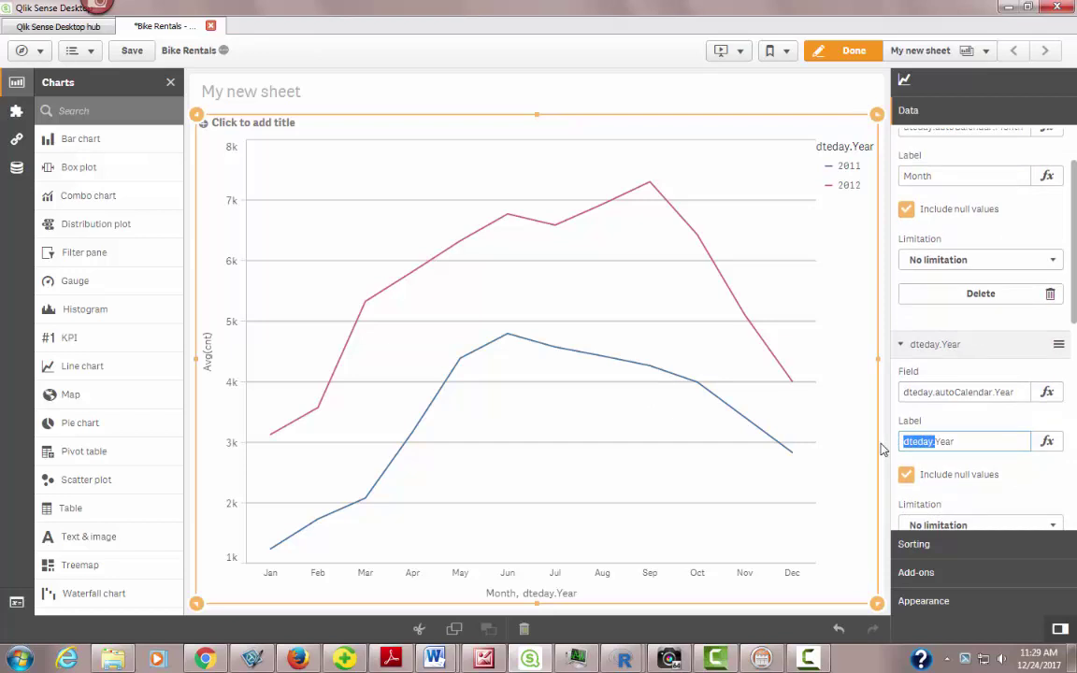
pyautogui.press('BackSpace')
pyautogui.press('Return')
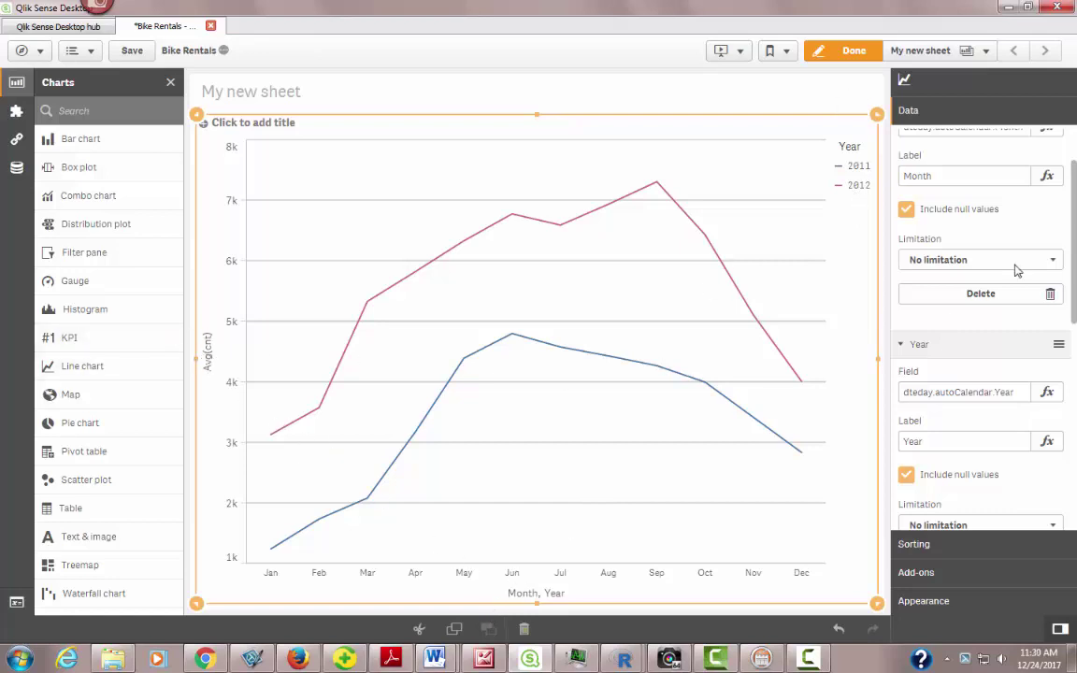
# Set the Avg(cnt) measure's label to Rentals
pyautogui.moveTo(1075, 264); pyautogui.dragTo(1063, 479)
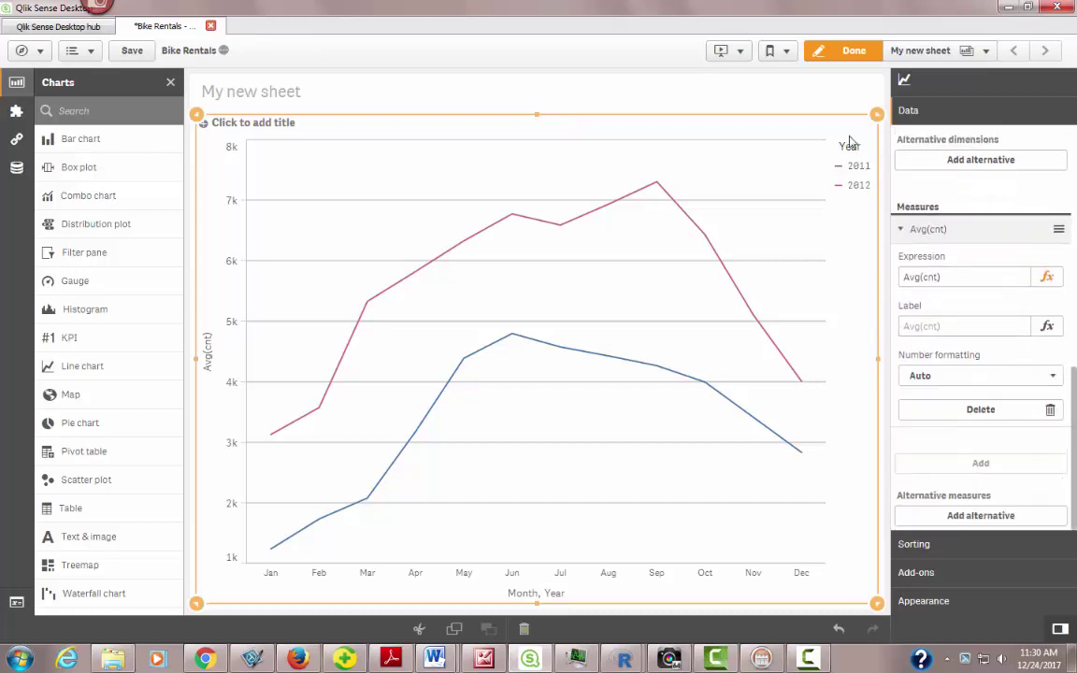
pyautogui.click(899, 230)
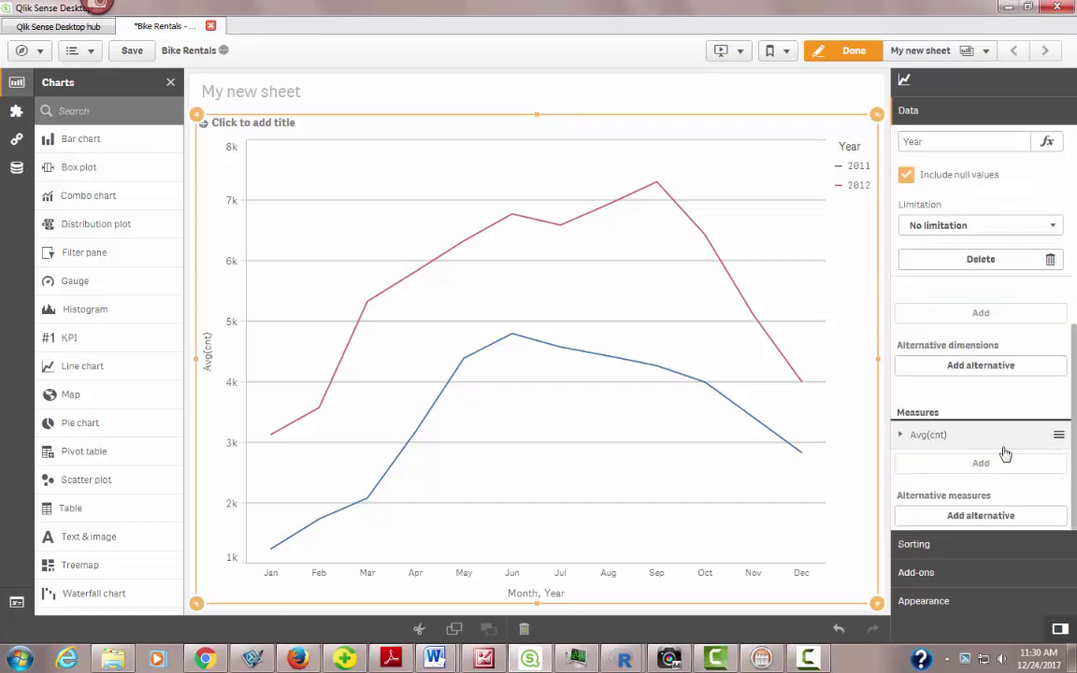
pyautogui.click(899, 435)
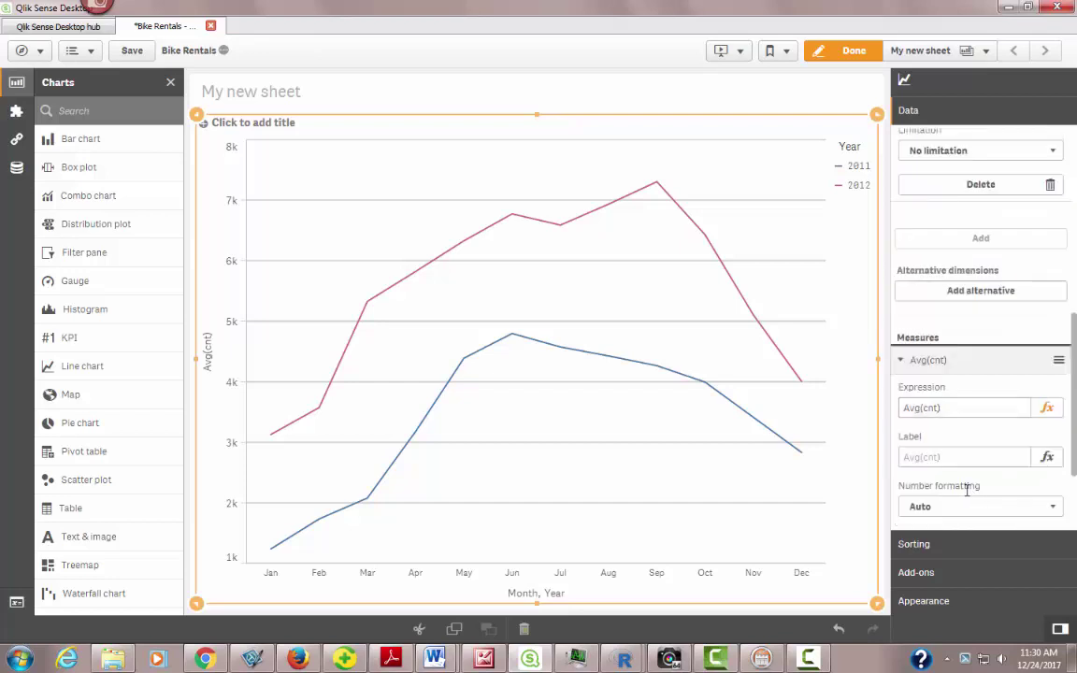
pyautogui.click(935, 456)
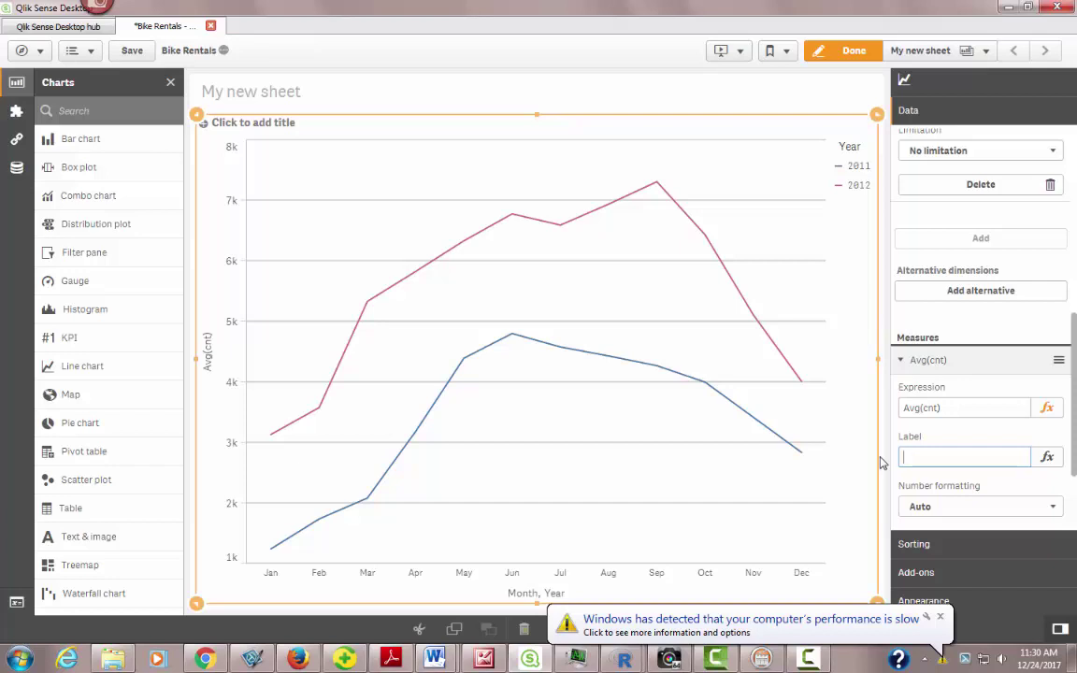
pyautogui.write('tals')
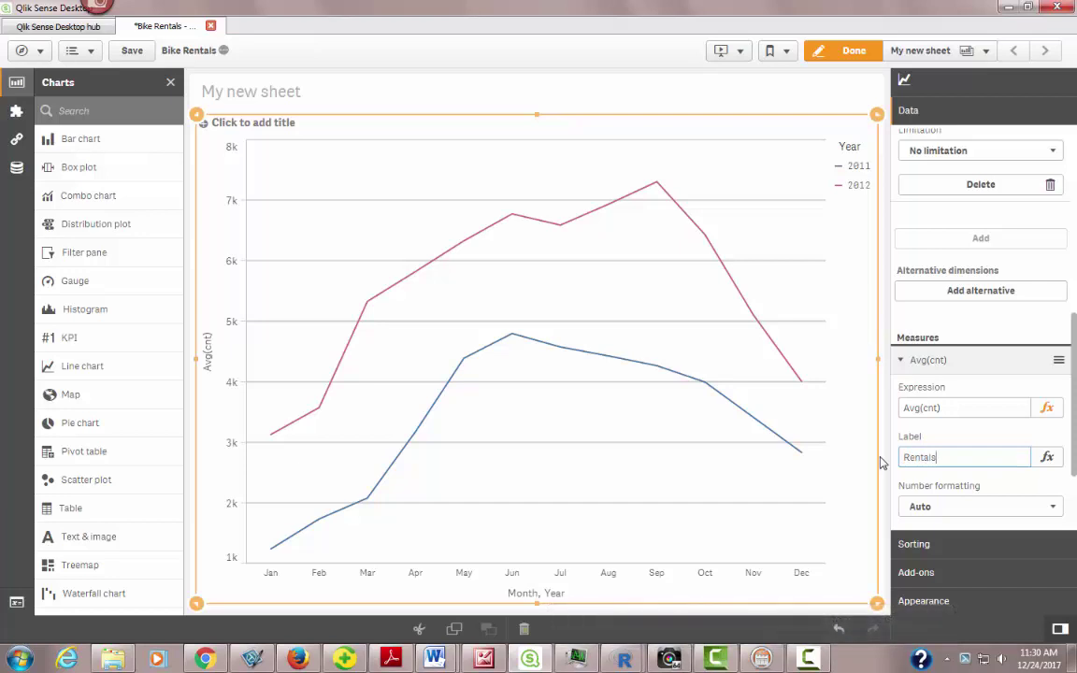
pyautogui.click(976, 466)
pyautogui.press('Return')
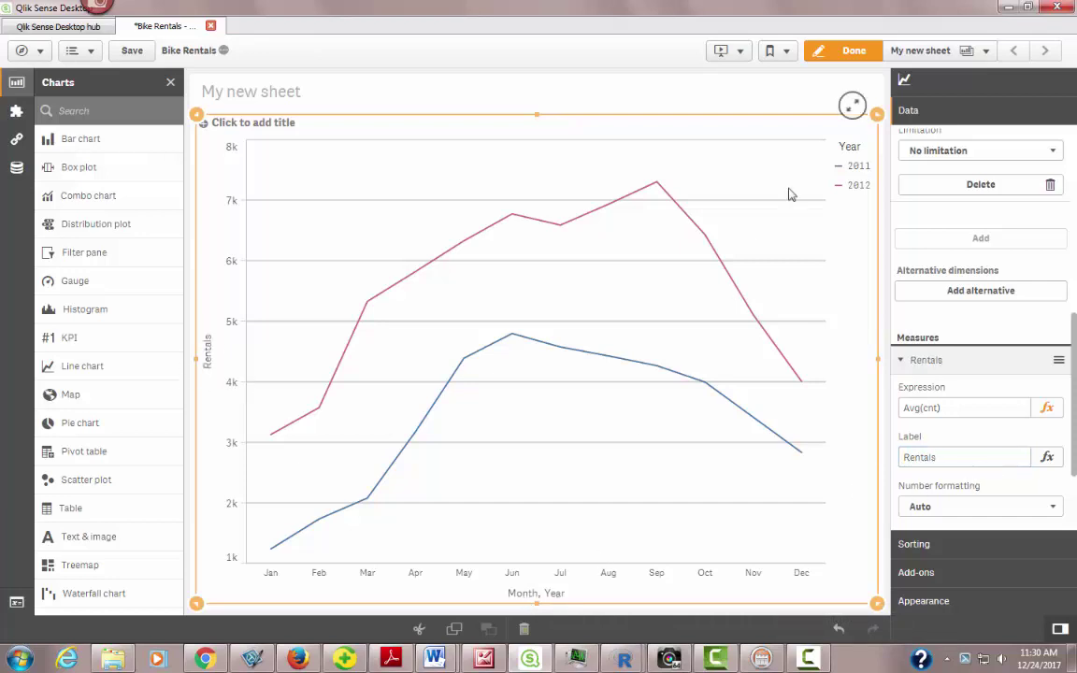
# Title the line chart 'Avg Rentals YOY'
pyautogui.click(257, 121)
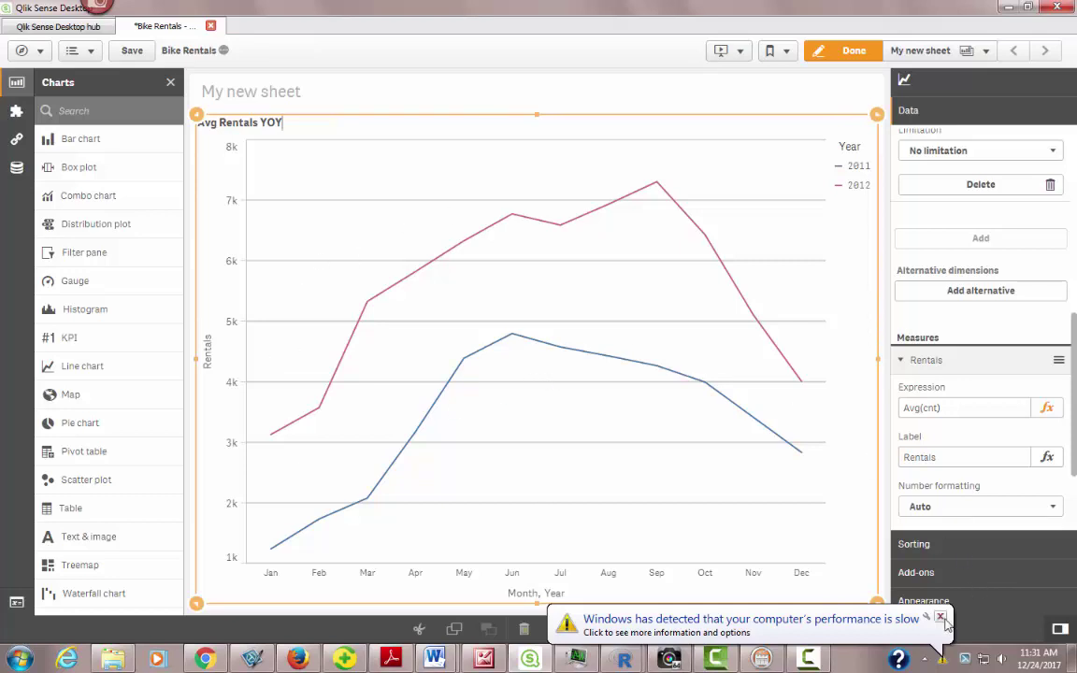
pyautogui.click(851, 559)
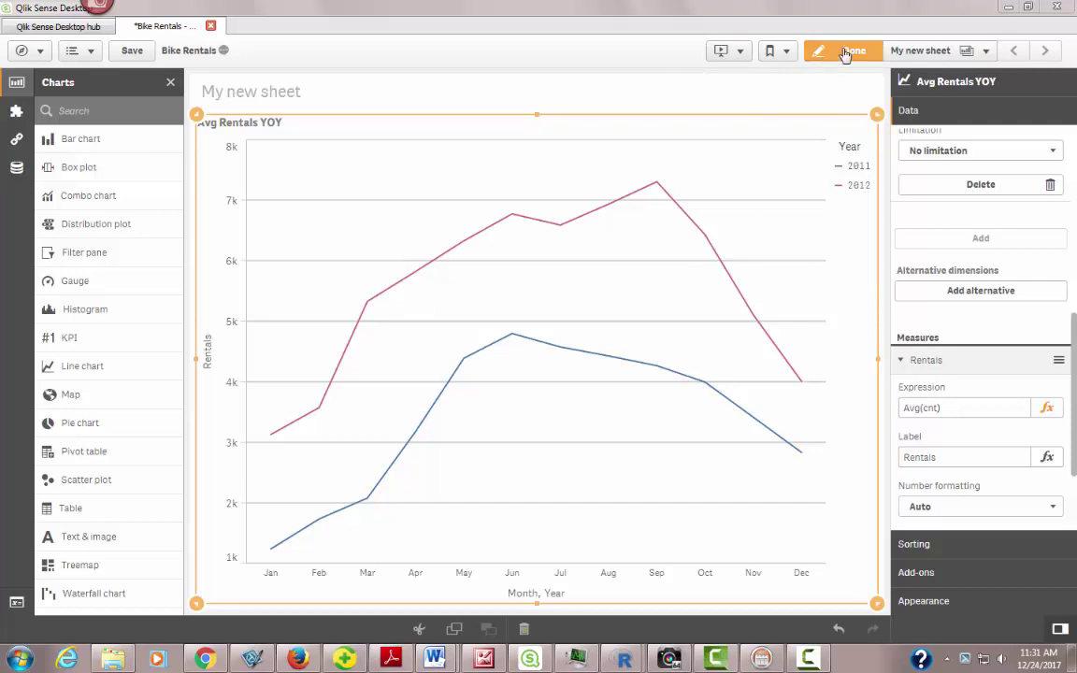
pyautogui.click(921, 601)
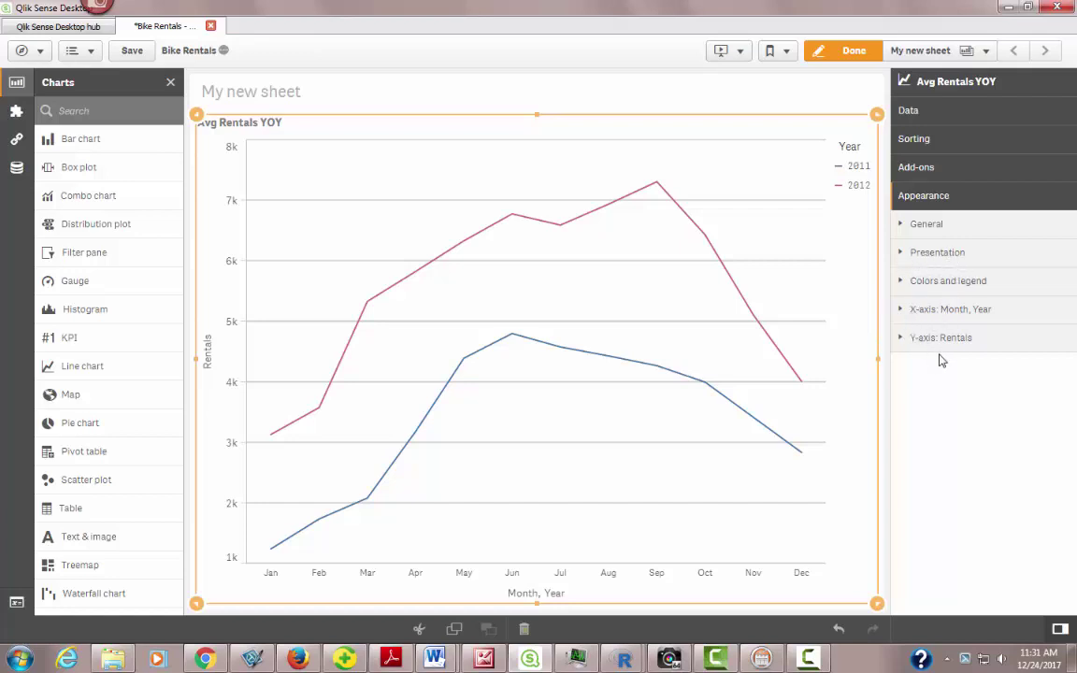
# Leave edit mode, try a lasso selection on the chart, then cancel it
pyautogui.click(846, 52)
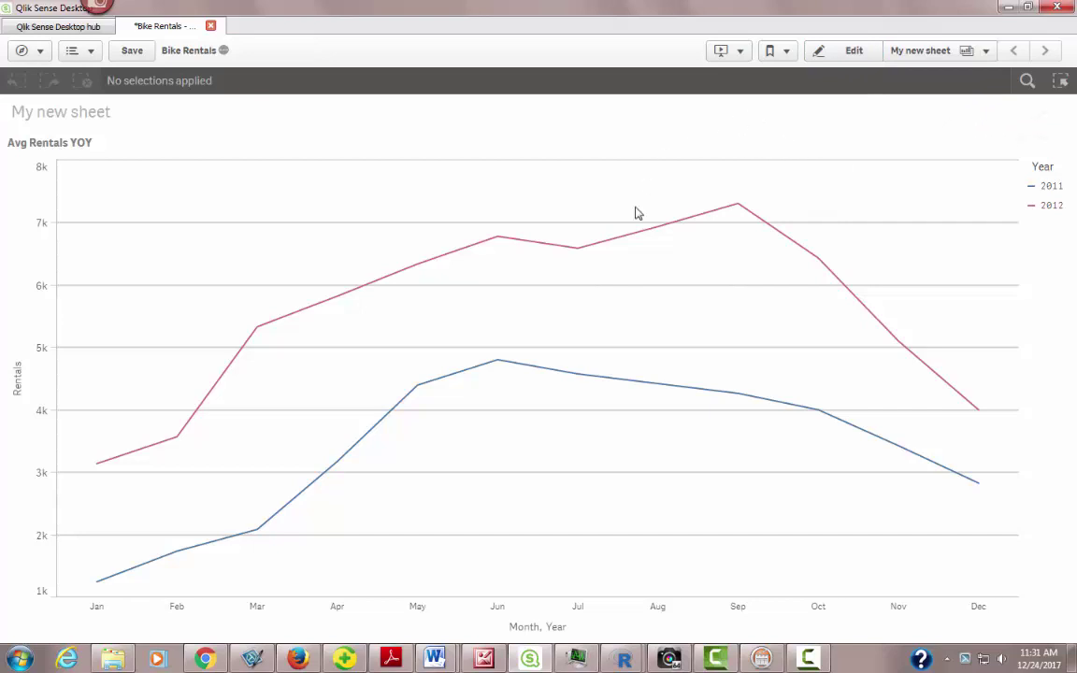
pyautogui.click(632, 255)
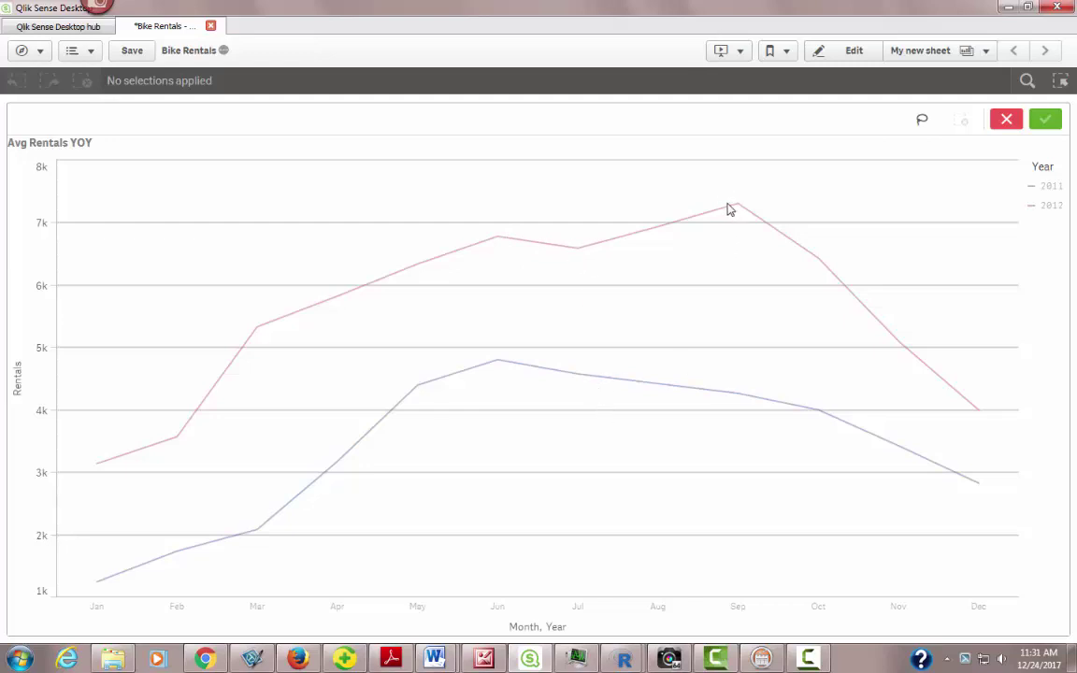
pyautogui.click(922, 126)
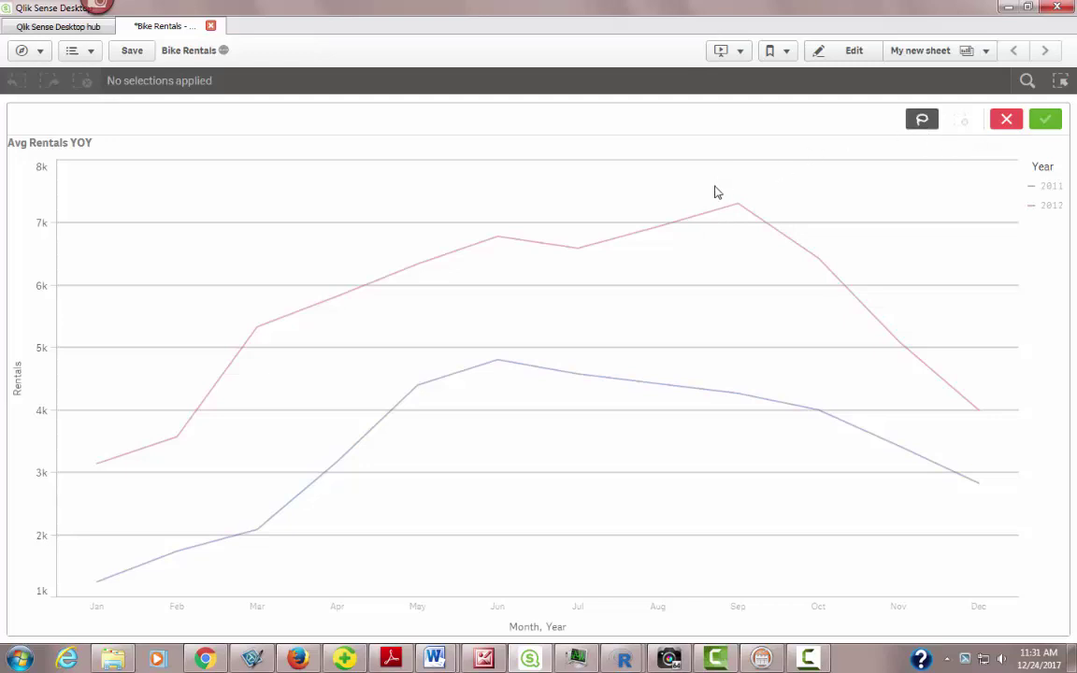
pyautogui.moveTo(706, 173)
pyautogui.mouseDown()
pyautogui.moveTo(659, 229)
pyautogui.moveTo(663, 315)
pyautogui.moveTo(685, 377)
pyautogui.moveTo(723, 415)
pyautogui.moveTo(771, 428)
pyautogui.moveTo(827, 379)
pyautogui.moveTo(836, 346)
pyautogui.moveTo(830, 232)
pyautogui.moveTo(787, 187)
pyautogui.moveTo(710, 174)
pyautogui.mouseUp()
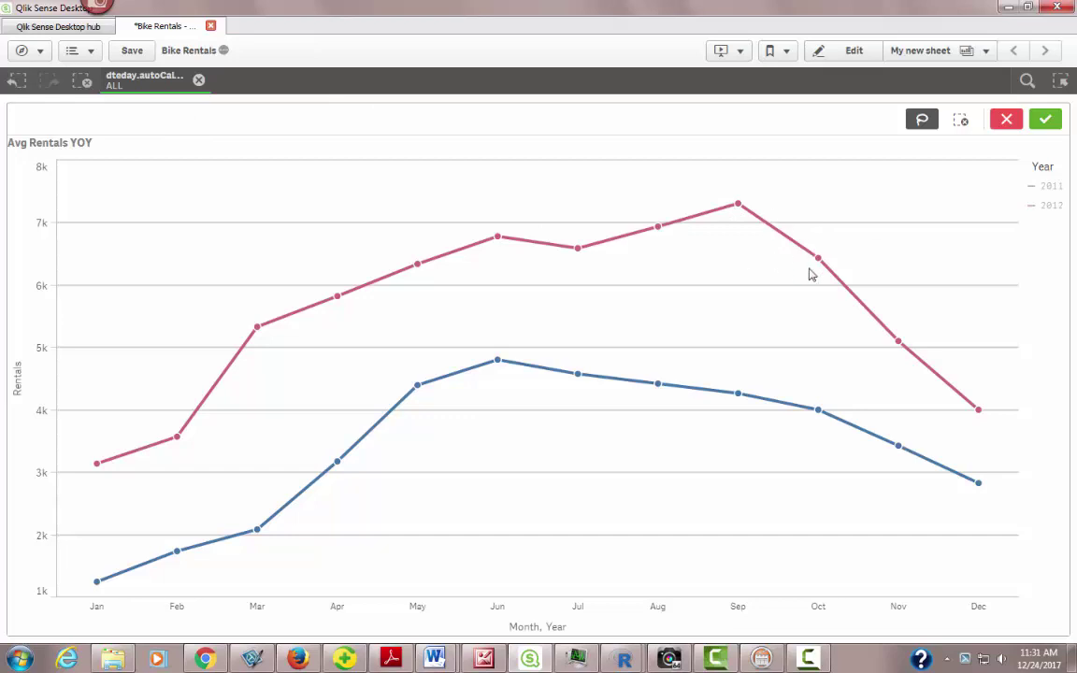
pyautogui.click(1008, 121)
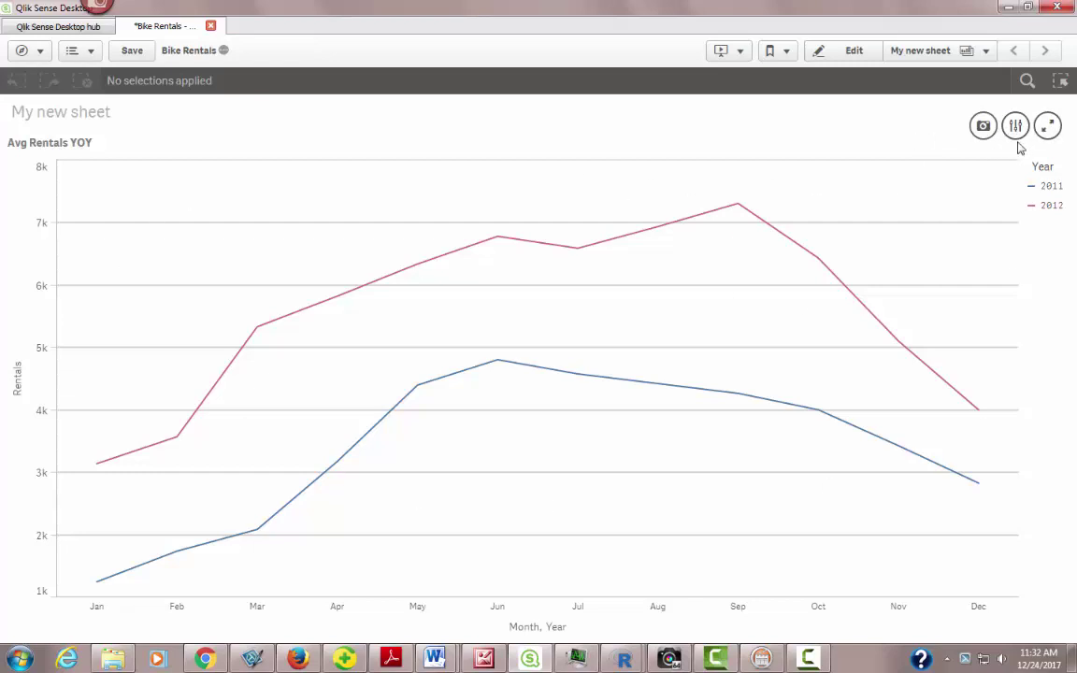
# Back in edit mode, shrink the chart to about half the sheet width and half its height
pyautogui.click(850, 50)
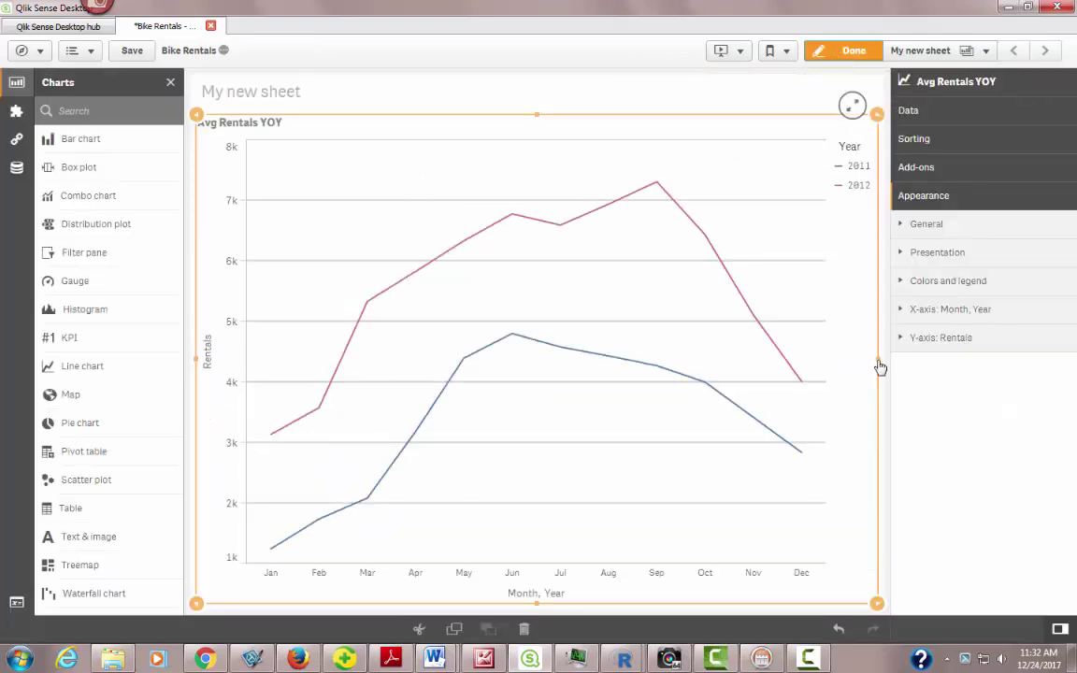
pyautogui.moveTo(879, 365); pyautogui.dragTo(562, 365)
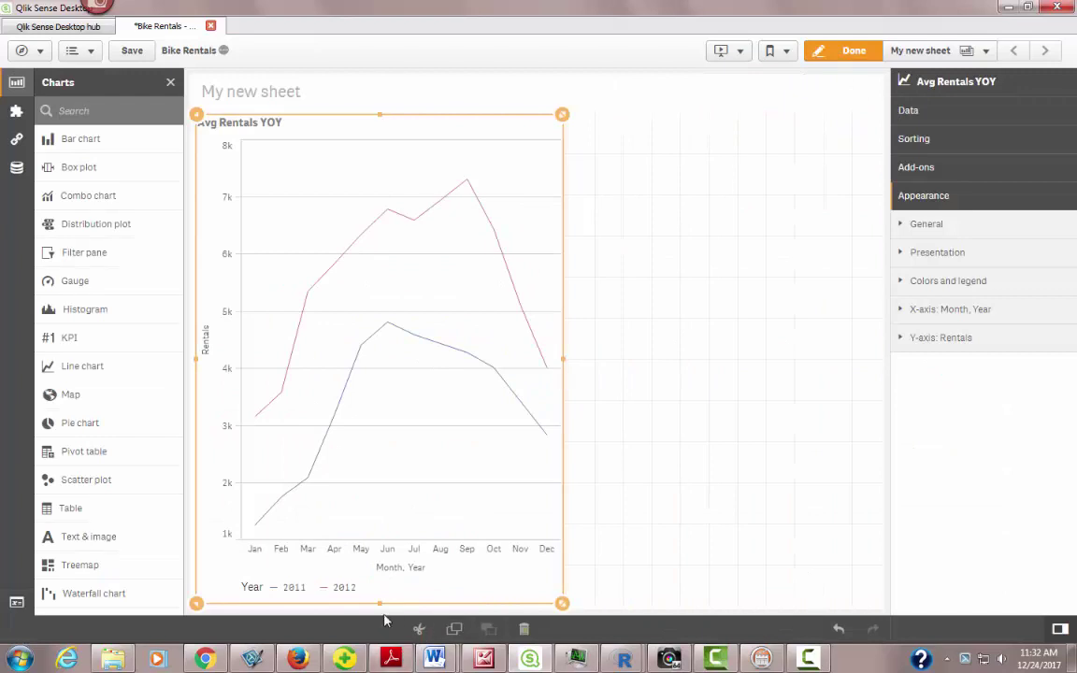
pyautogui.moveTo(380, 604); pyautogui.dragTo(356, 410)
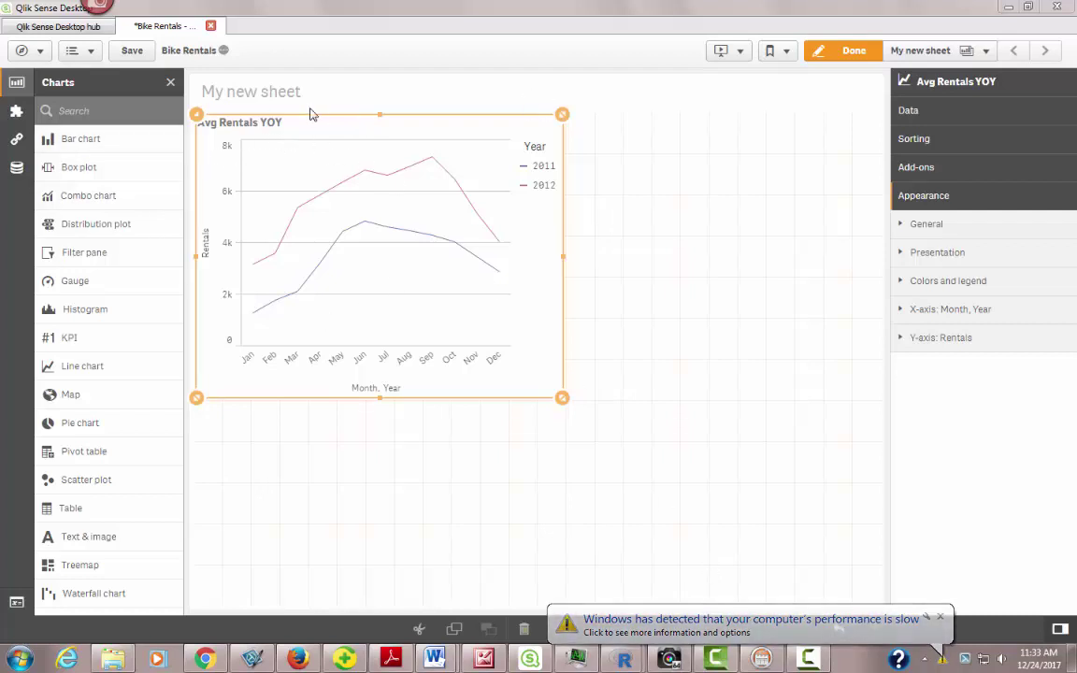
# Replace the sheet title with 'Bike Rentals Dashboard'
pyautogui.click(240, 96)
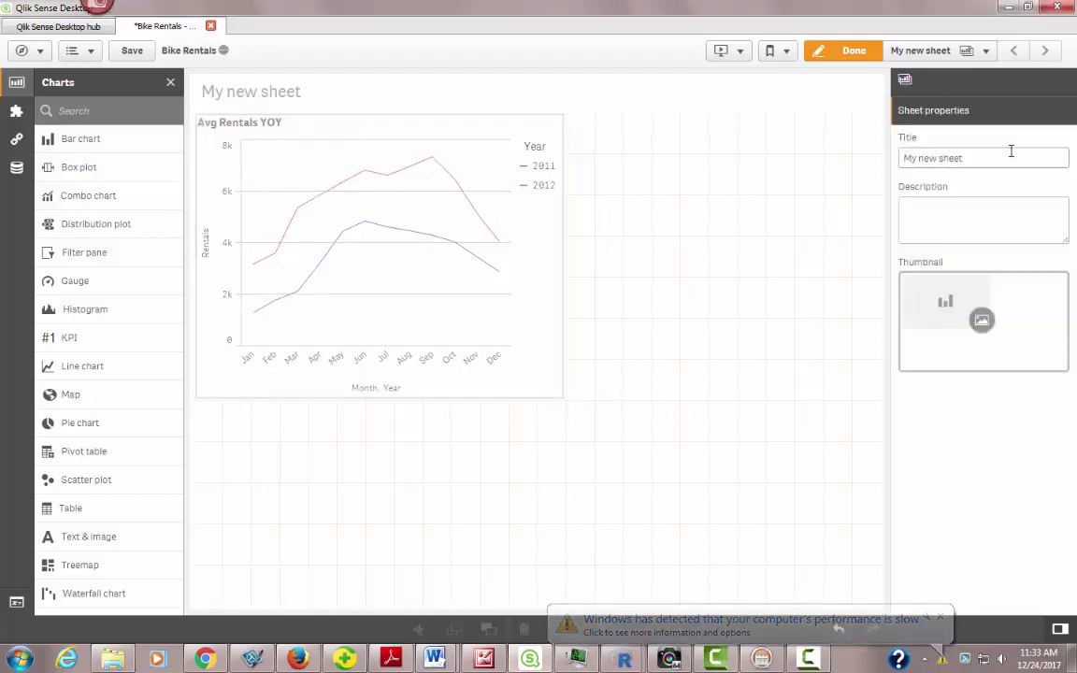
pyautogui.moveTo(972, 159); pyautogui.dragTo(878, 152)
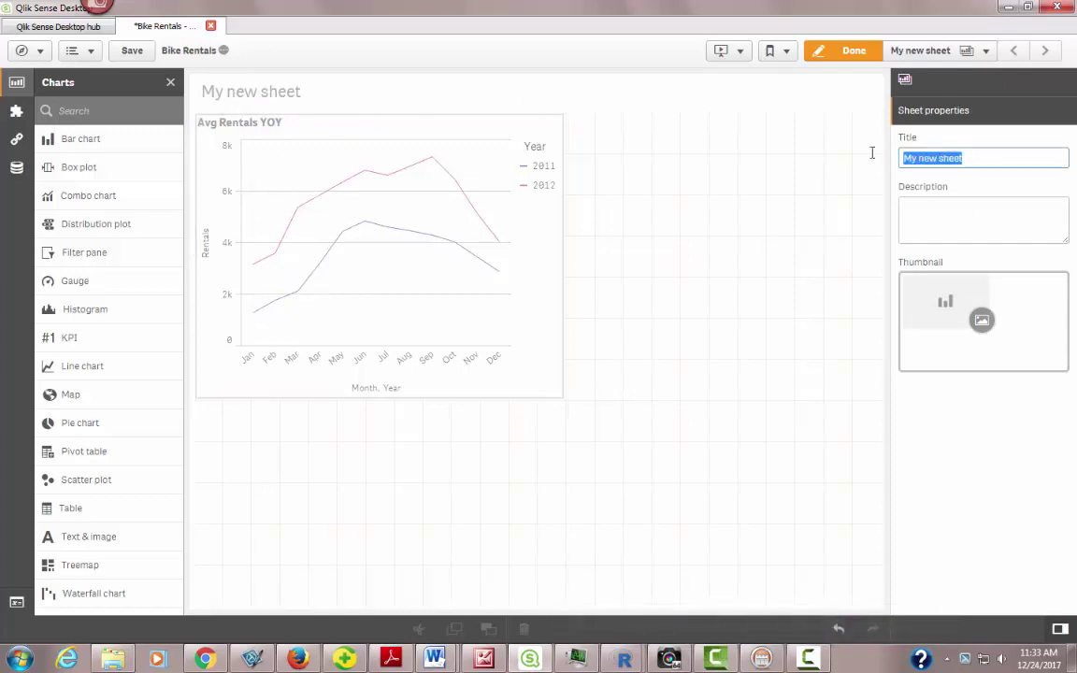
pyautogui.write('Bike Rentals Dashboard')
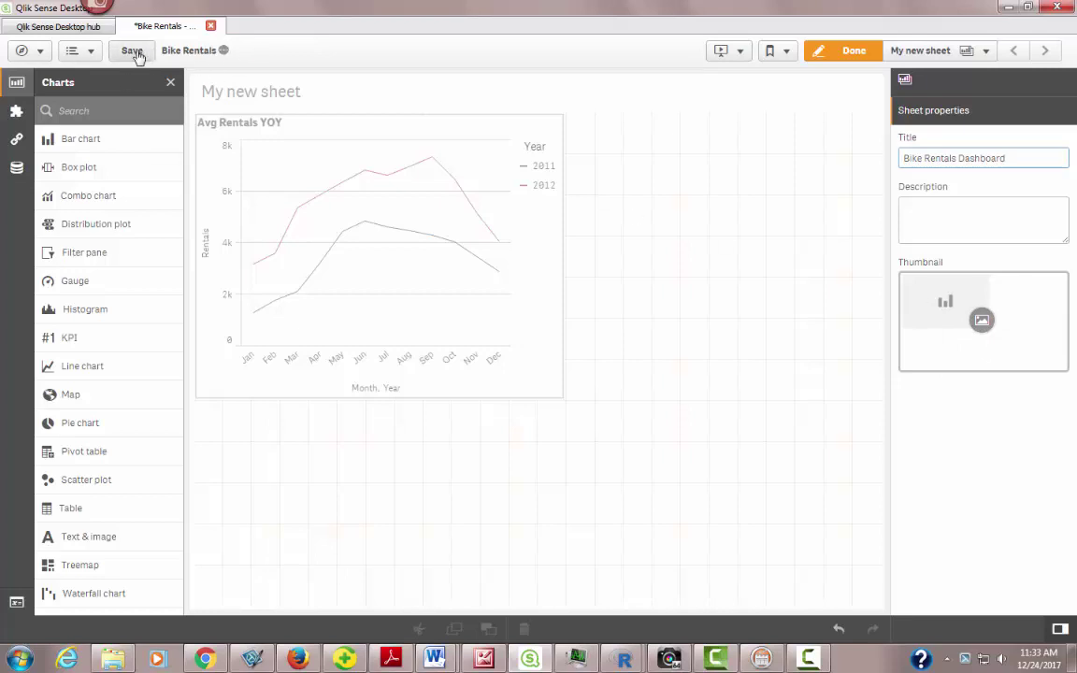
# Save the Bike Rentals app and return to the hub showing Bike Rentals alongside Consumer Sales
pyautogui.click(133, 54)
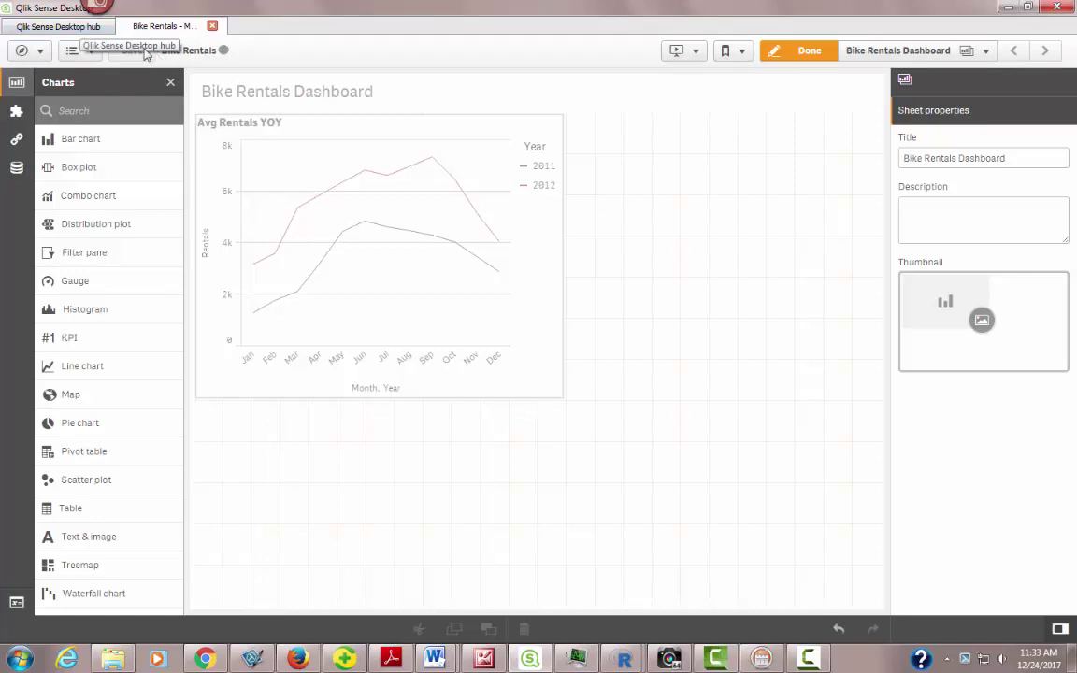
pyautogui.click(81, 25)
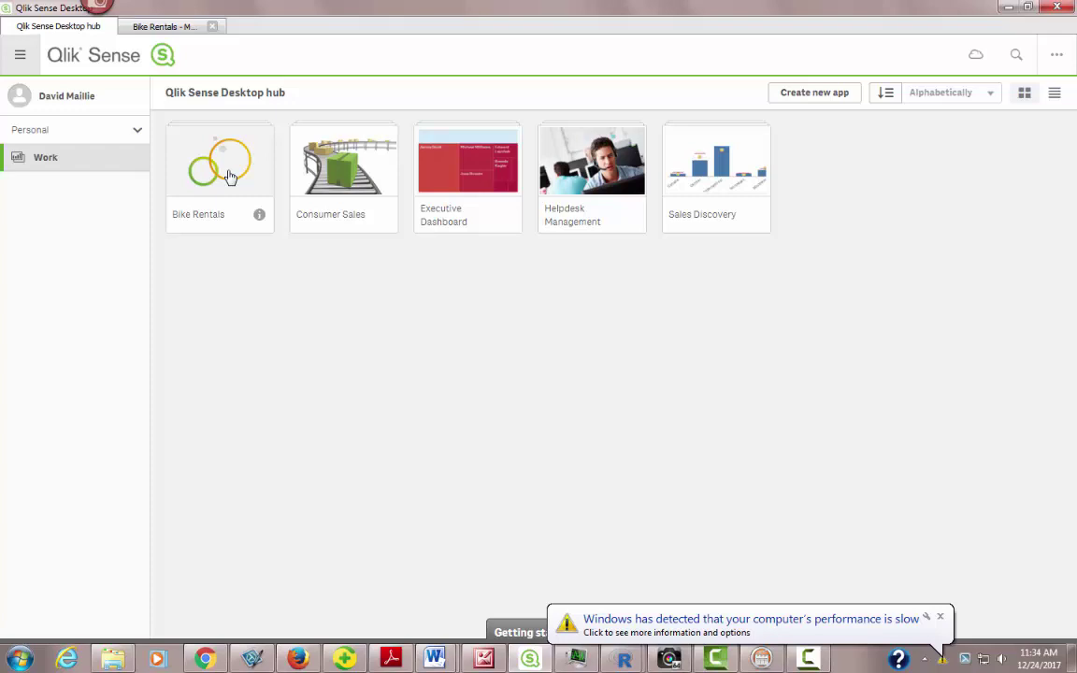
pyautogui.click(940, 618)
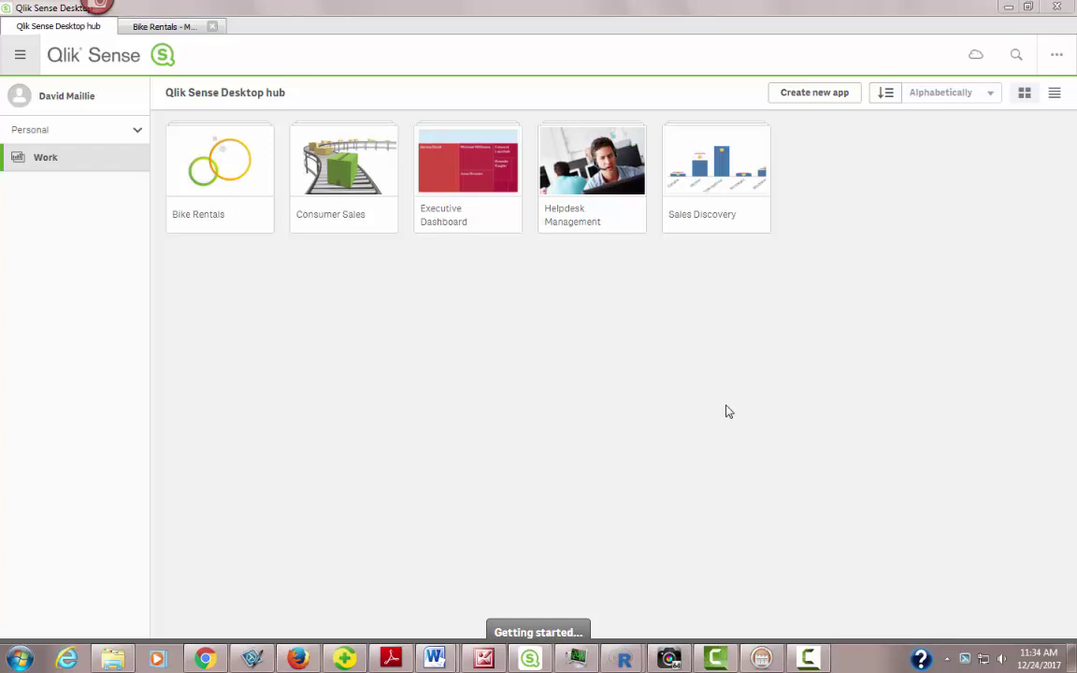